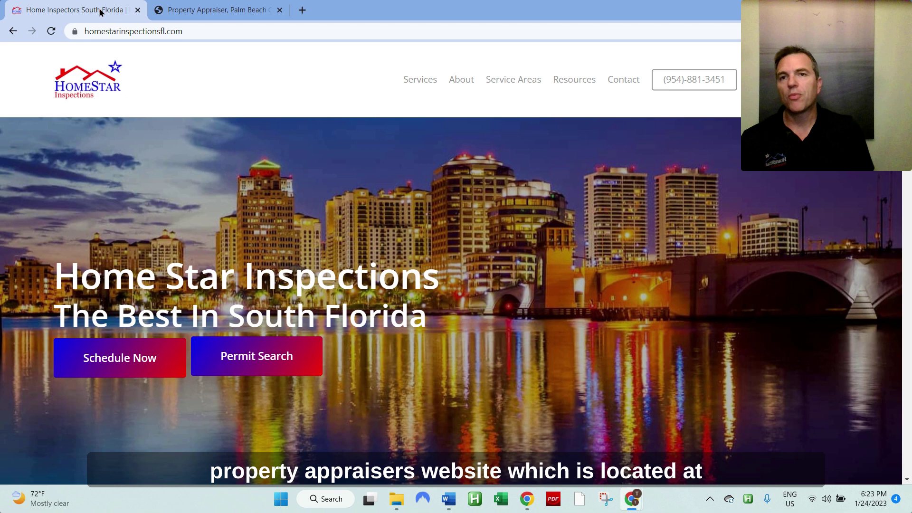
# Step: Switch to the Palm Beach County Property Appraiser tab at pbcgov.org/papa
pyautogui.click(190, 13)
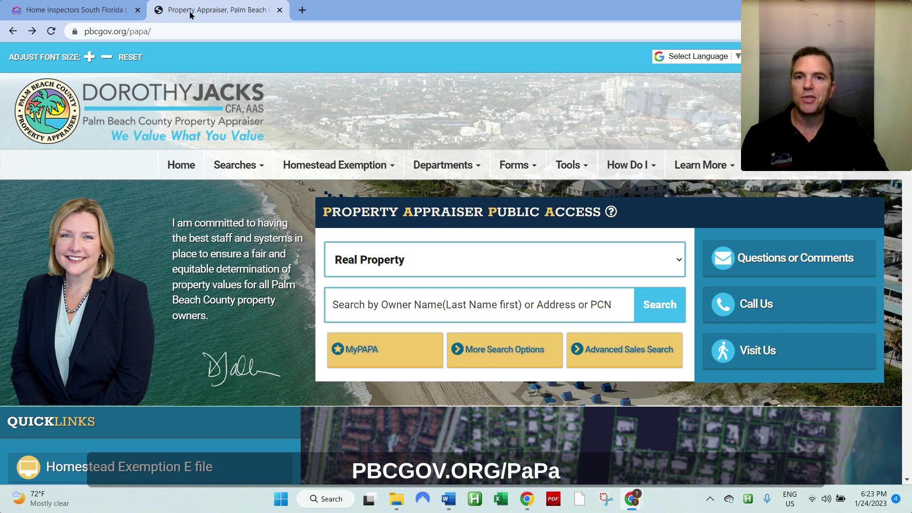
pyautogui.click(417, 306)
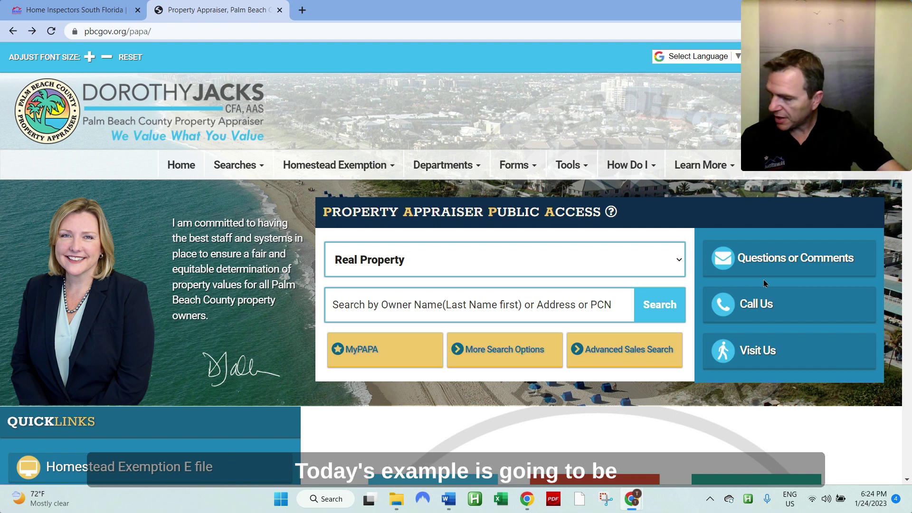
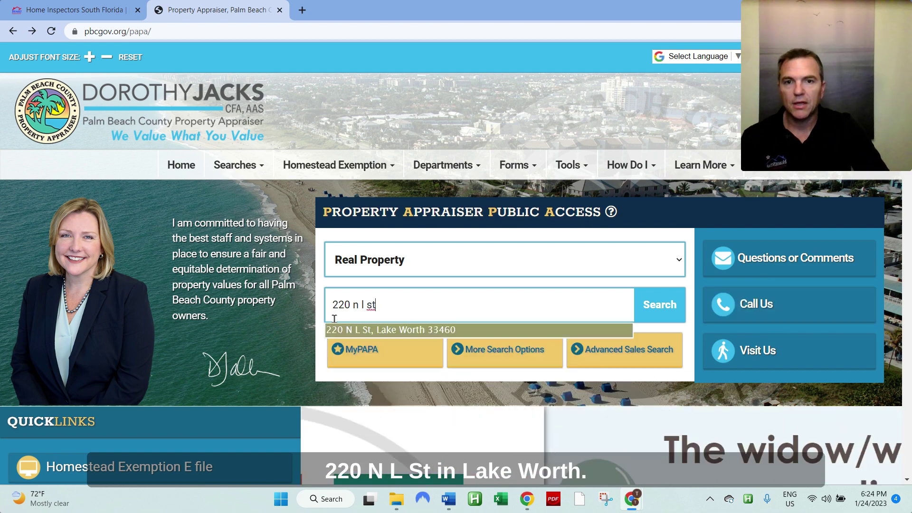
pyautogui.click(428, 331)
pyautogui.click(673, 321)
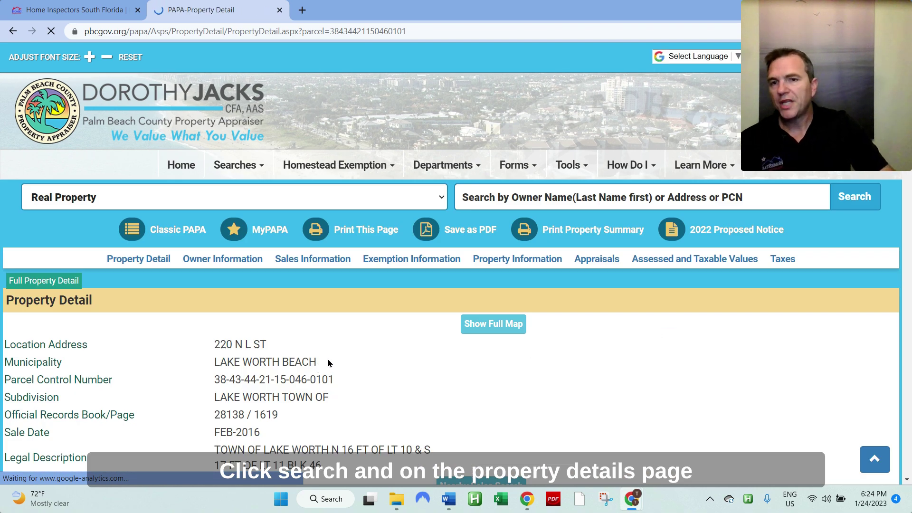
pyautogui.scroll(-3, 365, 213)
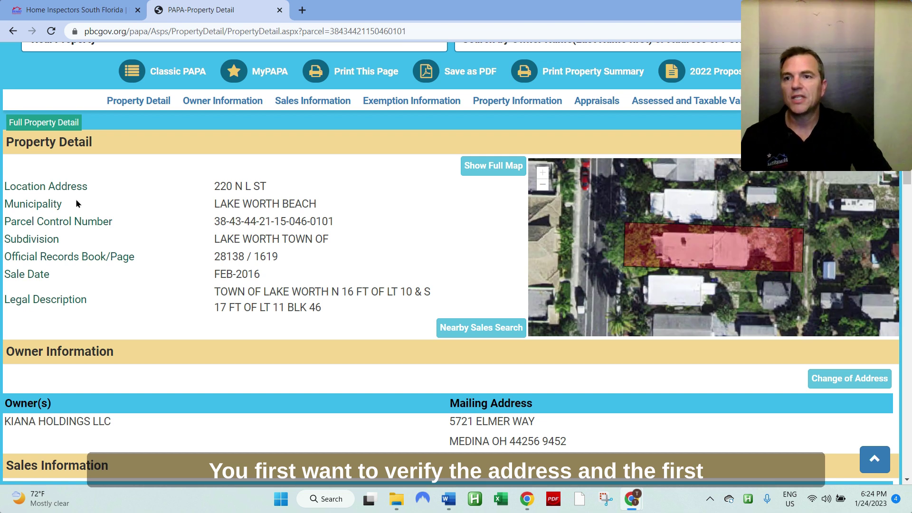
pyautogui.moveTo(6, 186); pyautogui.dragTo(90, 185)
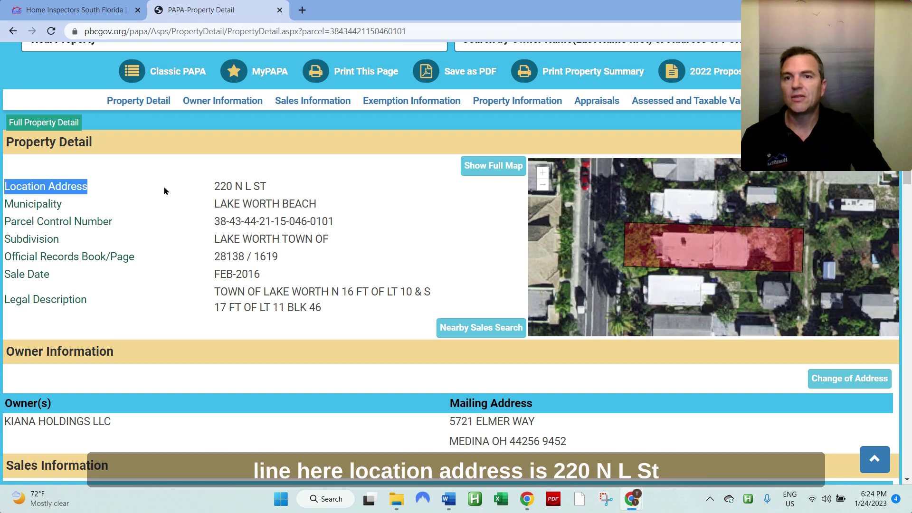
pyautogui.moveTo(214, 186); pyautogui.dragTo(284, 191)
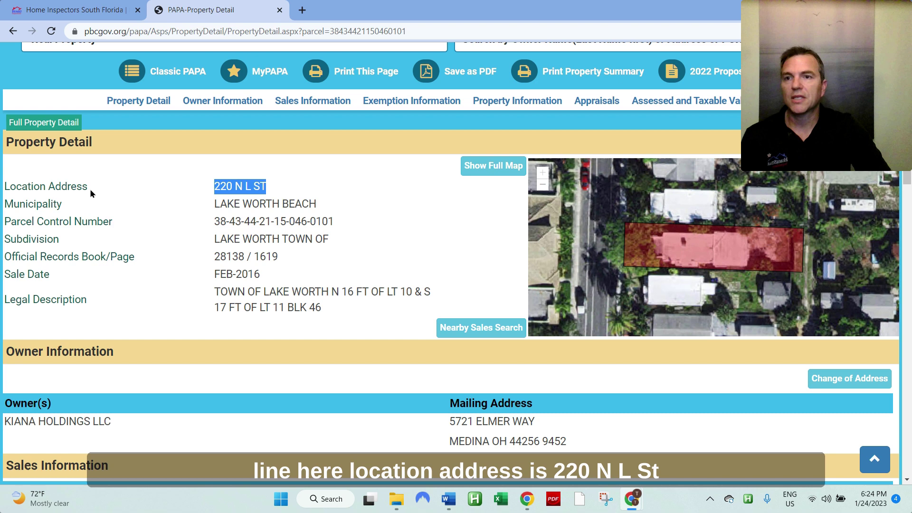
pyautogui.moveTo(4, 200); pyautogui.dragTo(66, 205)
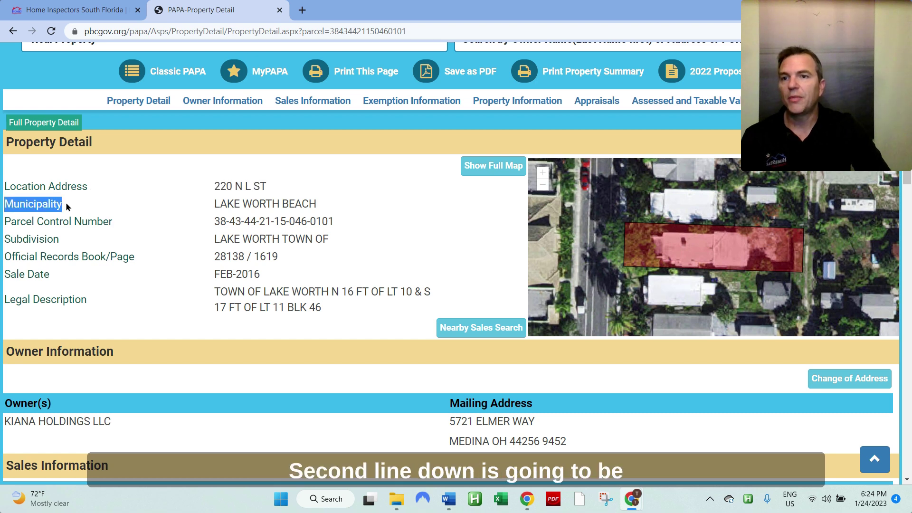
pyautogui.moveTo(214, 203); pyautogui.dragTo(330, 207)
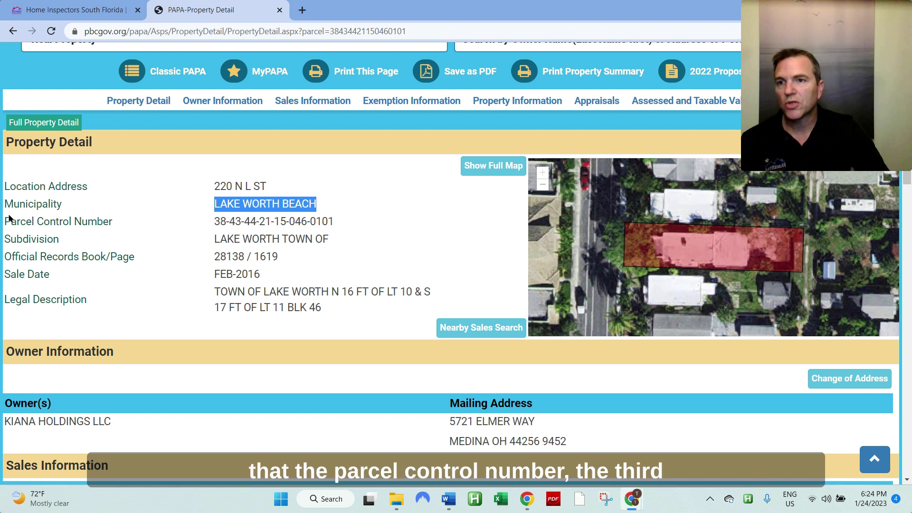
pyautogui.moveTo(6, 222); pyautogui.dragTo(113, 222)
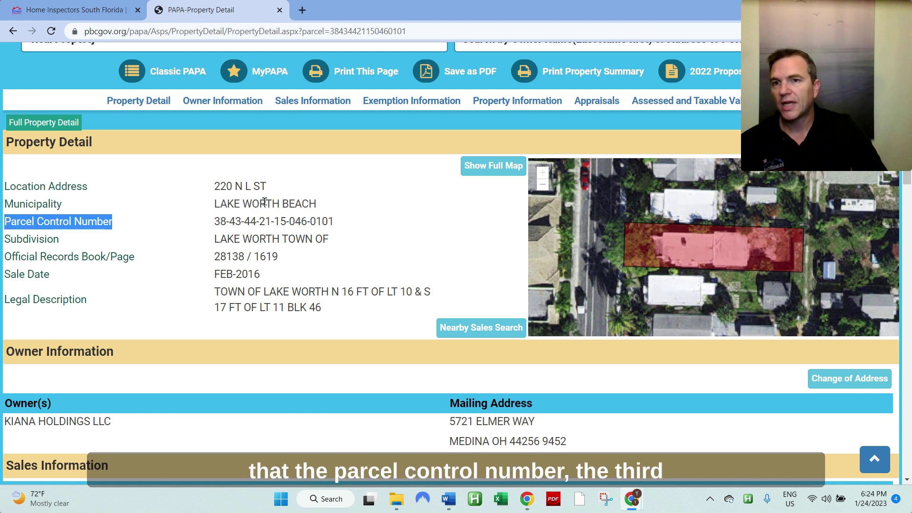
pyautogui.moveTo(214, 221); pyautogui.dragTo(230, 222)
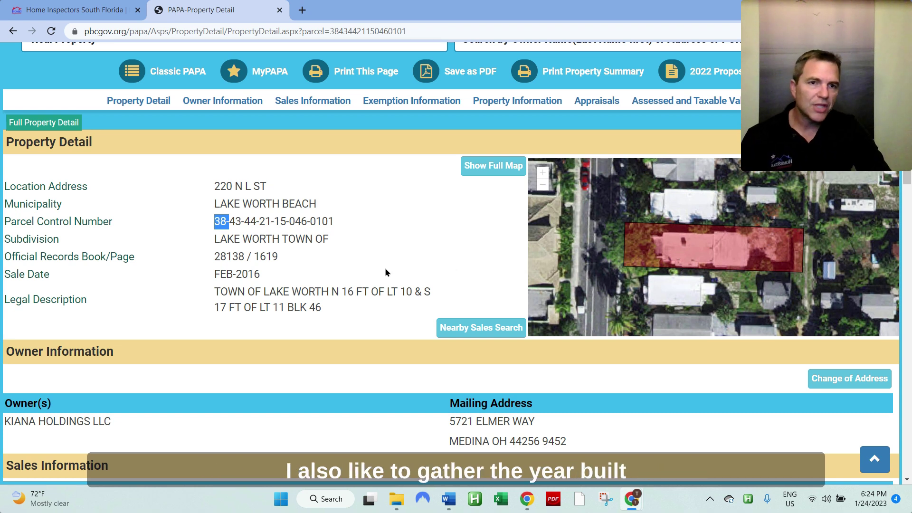
pyautogui.scroll(-9, 386, 272)
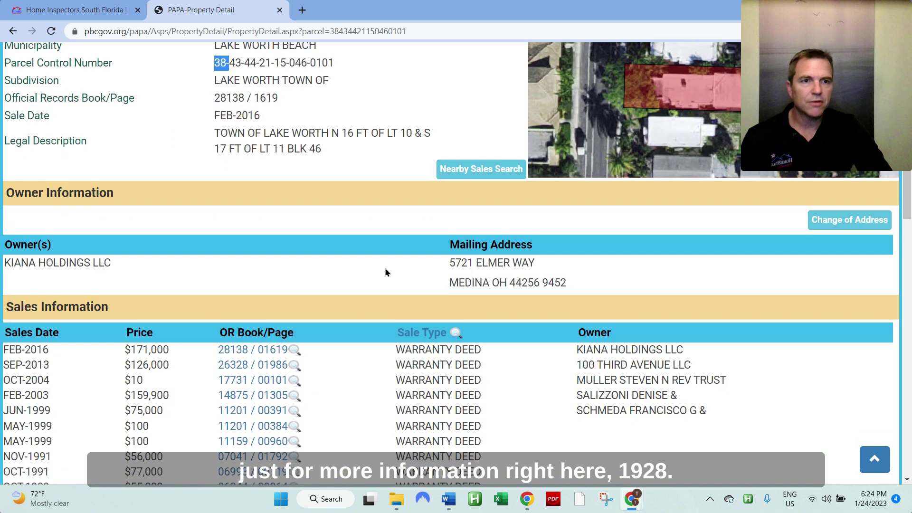
pyautogui.scroll(-2, 385, 272)
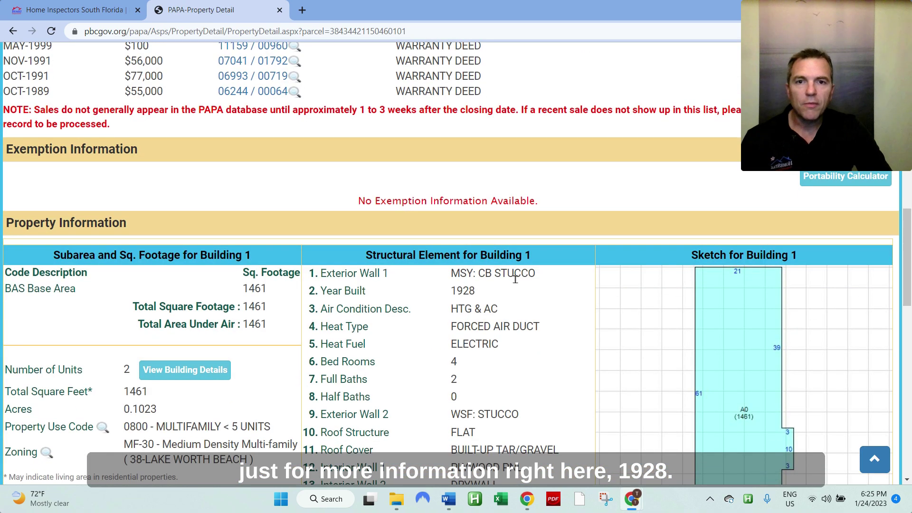
pyautogui.doubleClick(469, 291)
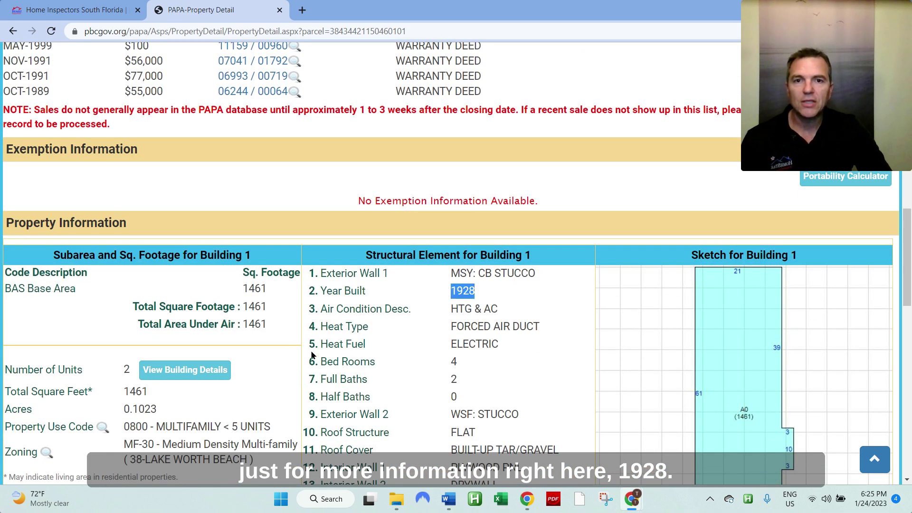
pyautogui.scroll(-5, 368, 368)
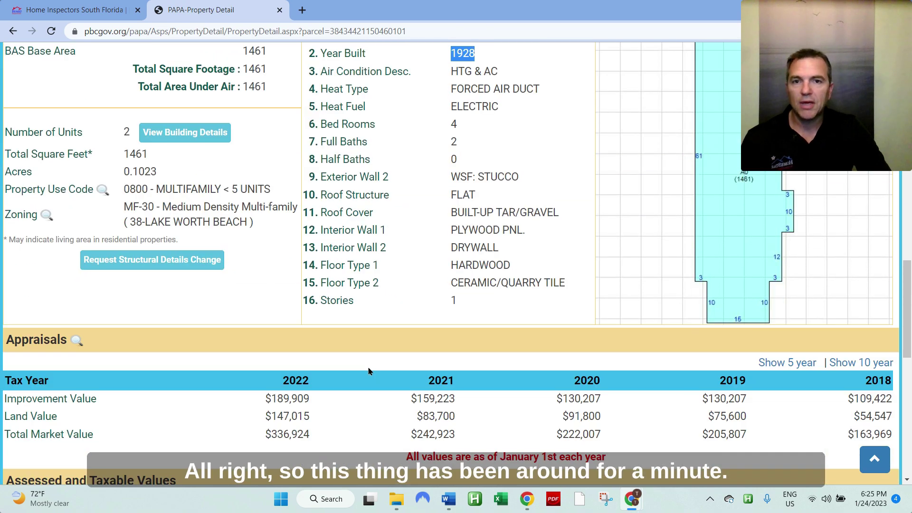
pyautogui.scroll(20, 368, 371)
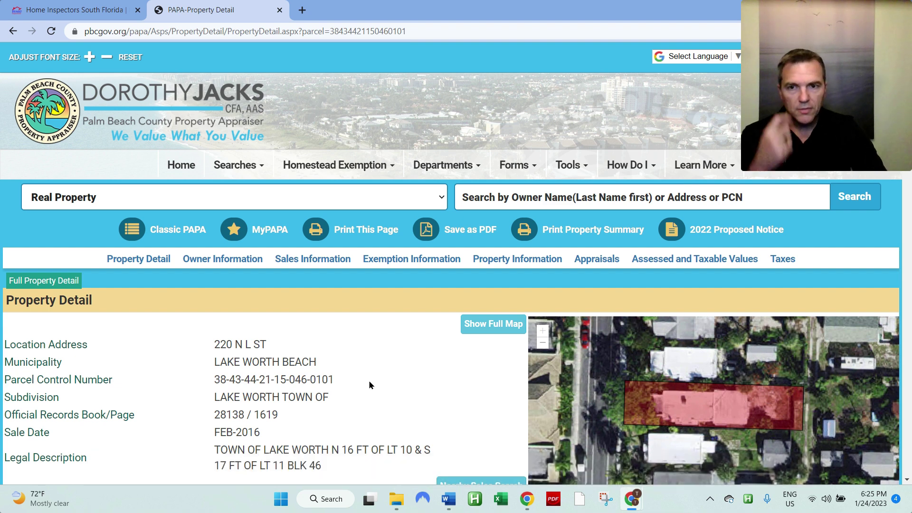
# Step: Return to HomeStar Inspections, open Permit Search and expand Palm Beach County's city list
pyautogui.click(49, 6)
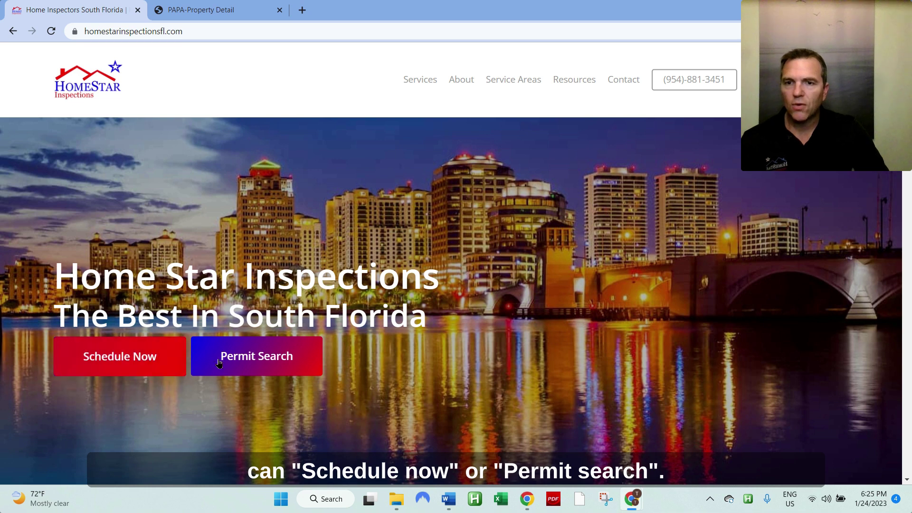
pyautogui.click(250, 357)
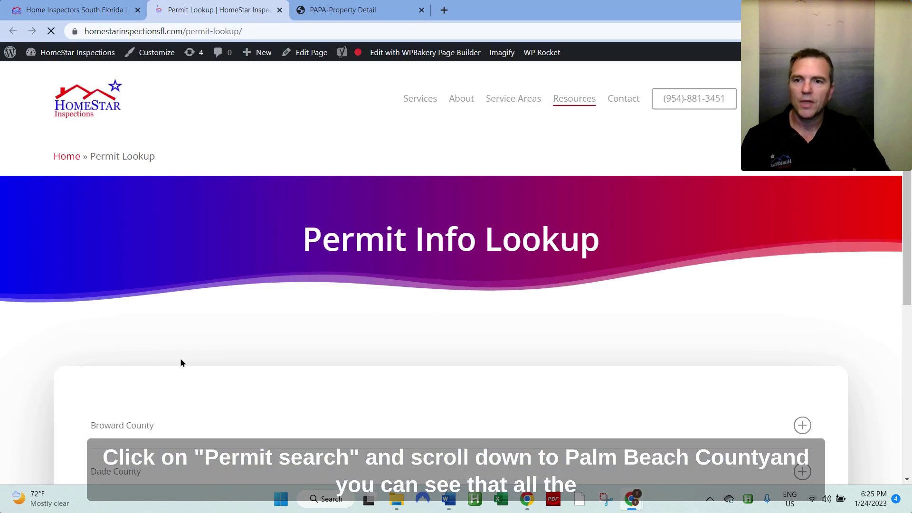
pyautogui.scroll(-5, 179, 362)
pyautogui.click(152, 373)
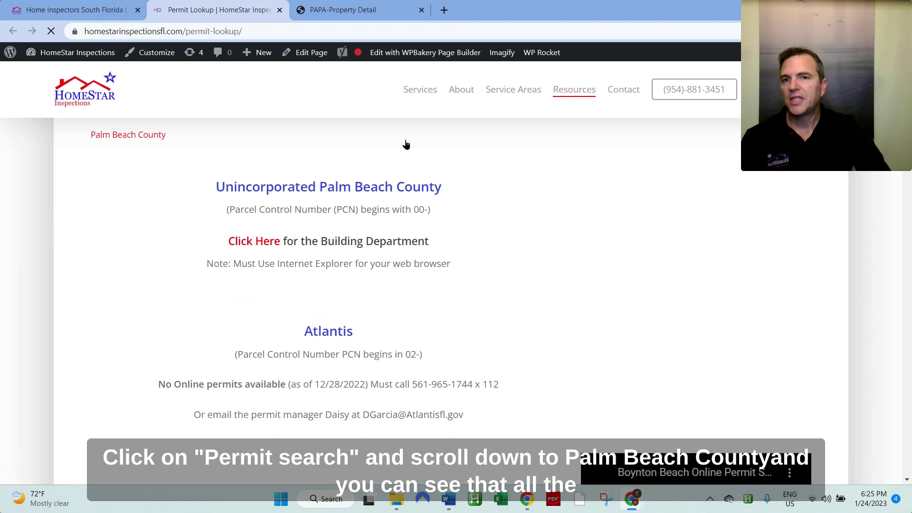
# Step: Open the Lake Worth Beach online permit search link from the county list
pyautogui.scroll(-2, 444, 245)
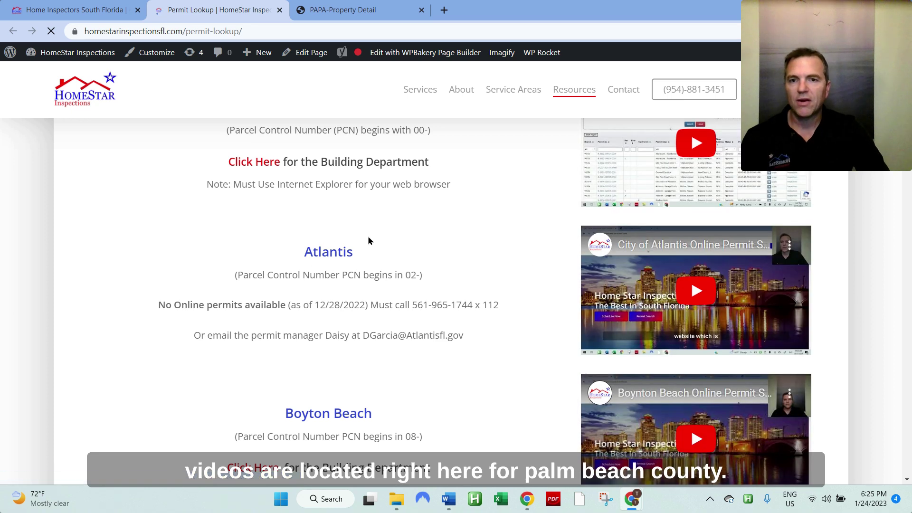
pyautogui.scroll(-2, 368, 236)
pyautogui.scroll(4, 353, 193)
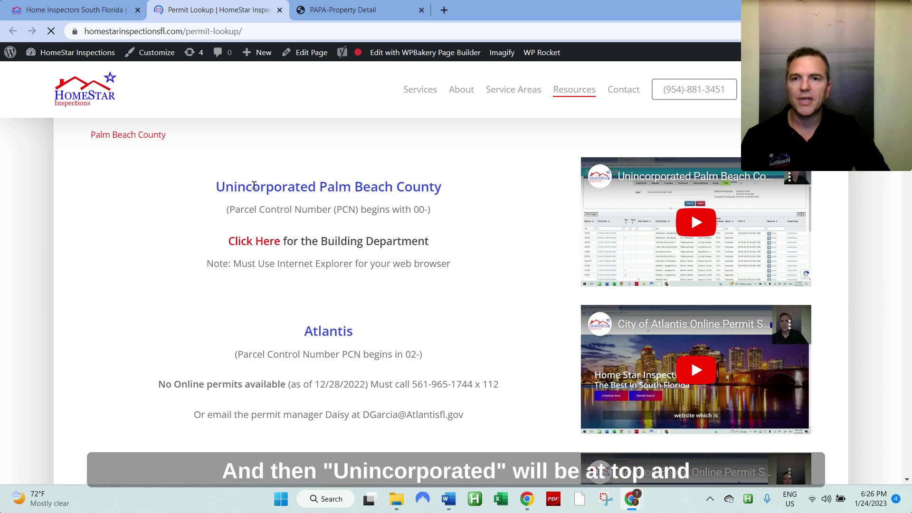
pyautogui.scroll(-4, 352, 266)
pyautogui.scroll(-12, 346, 295)
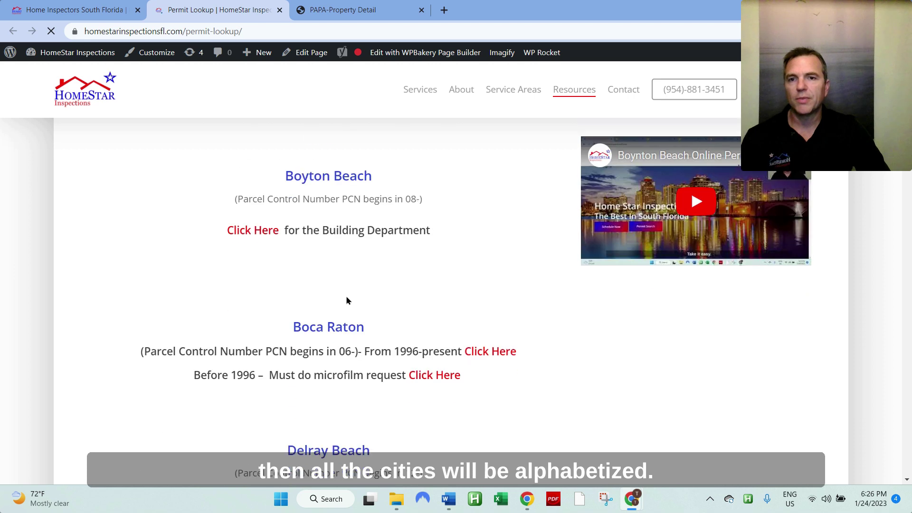
pyautogui.scroll(-13, 345, 298)
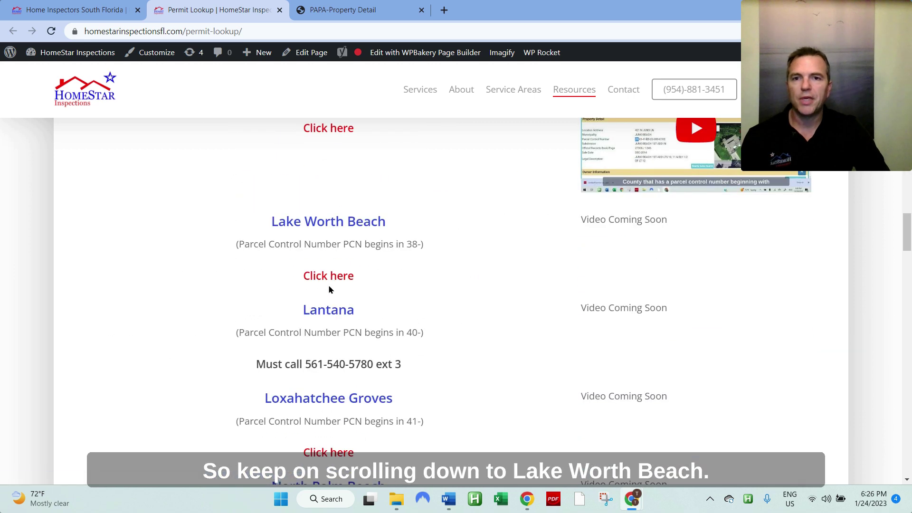
pyautogui.click(330, 277)
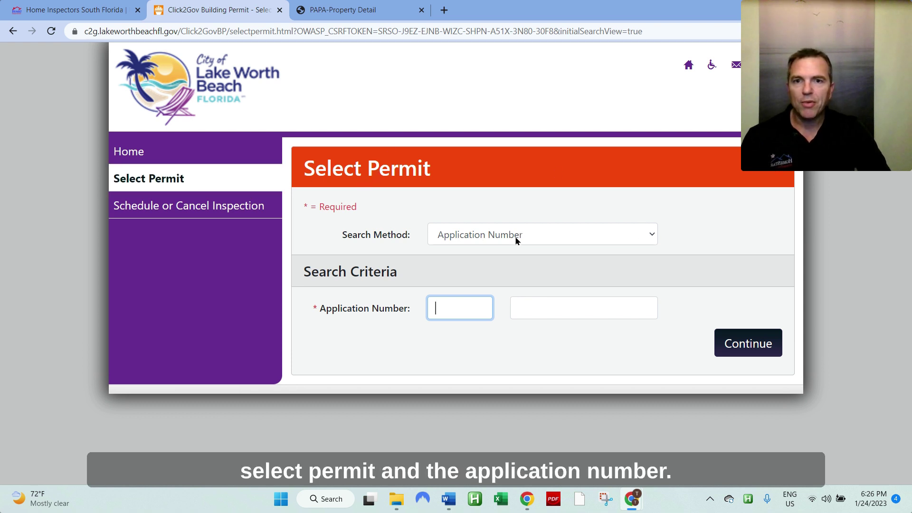
pyautogui.click(458, 235)
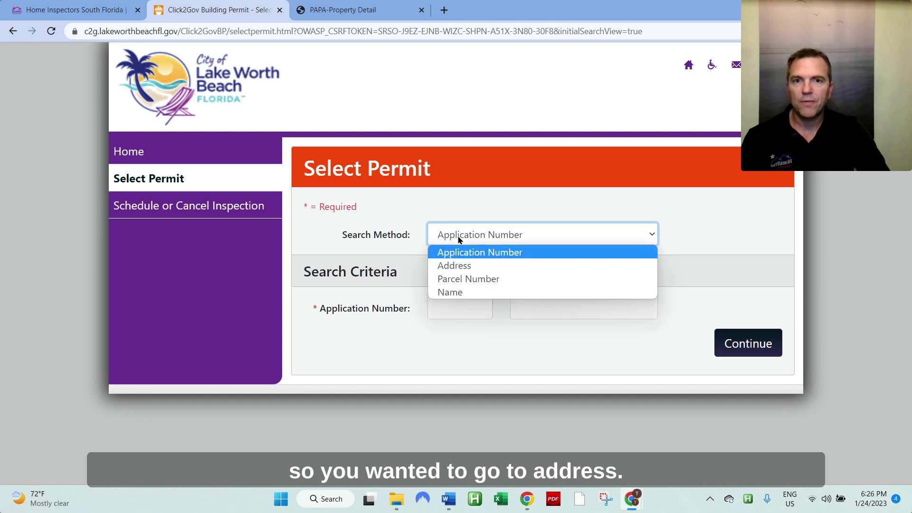
pyautogui.click(466, 266)
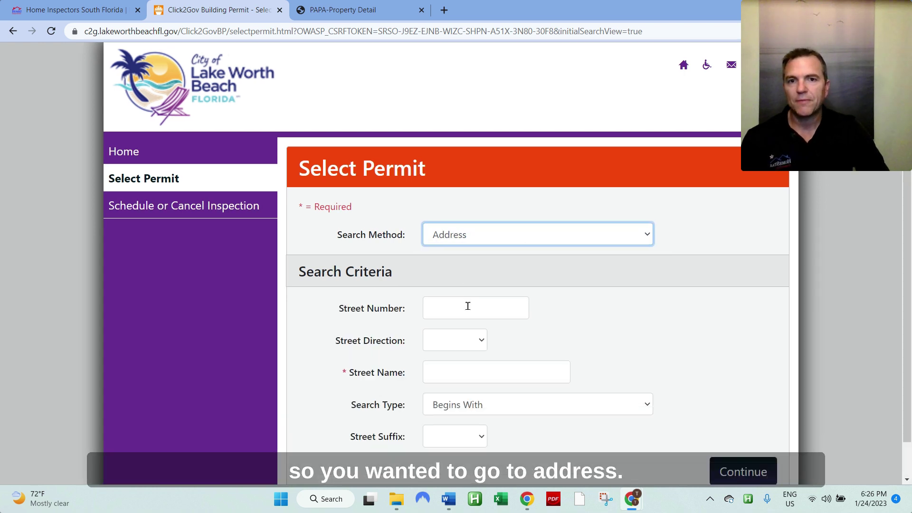
pyautogui.click(468, 306)
pyautogui.write('220')
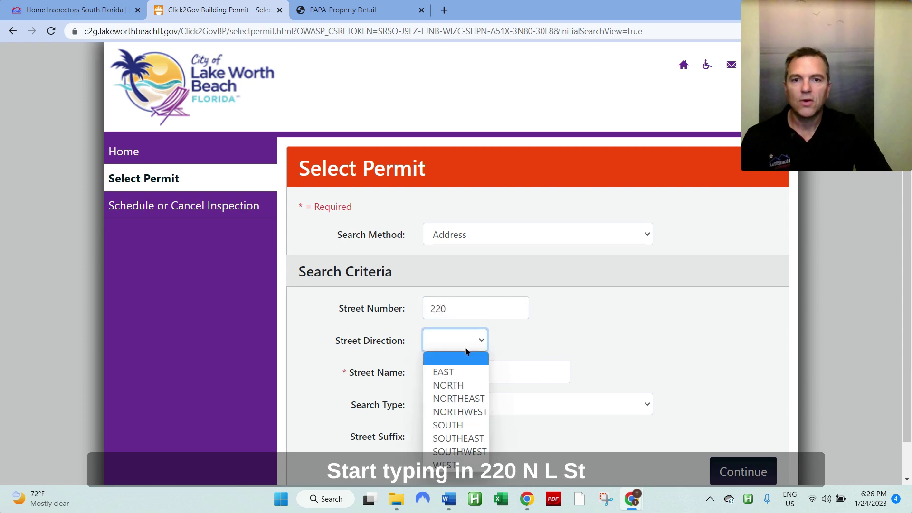
pyautogui.click(468, 340)
pyautogui.click(465, 380)
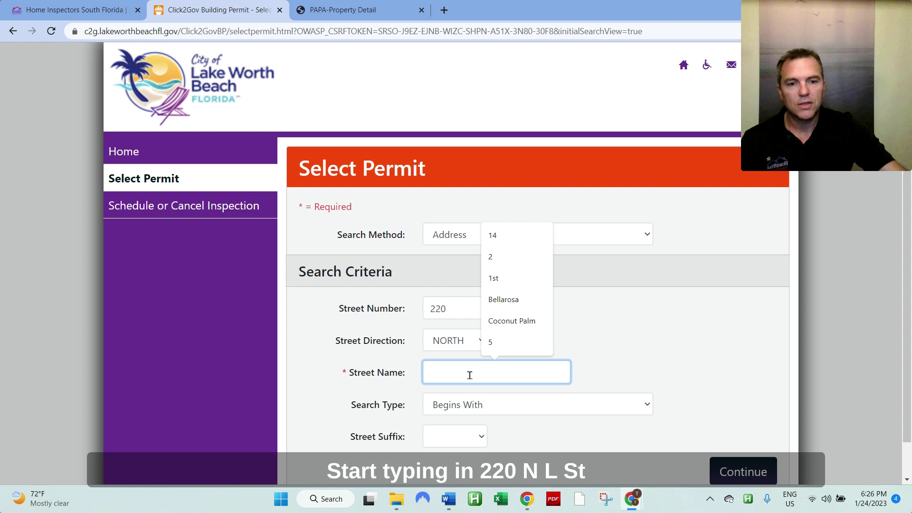
pyautogui.write('l')
pyautogui.scroll(-1, 469, 375)
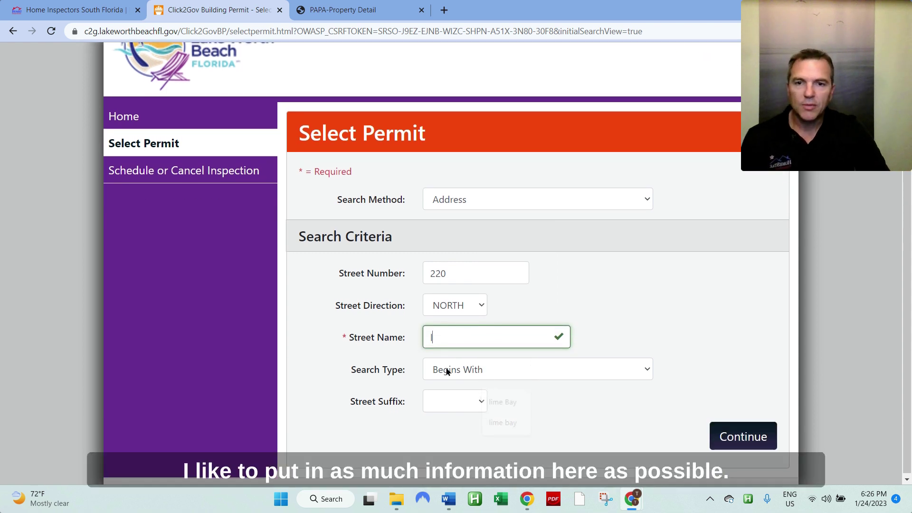
pyautogui.click(450, 396)
pyautogui.click(448, 341)
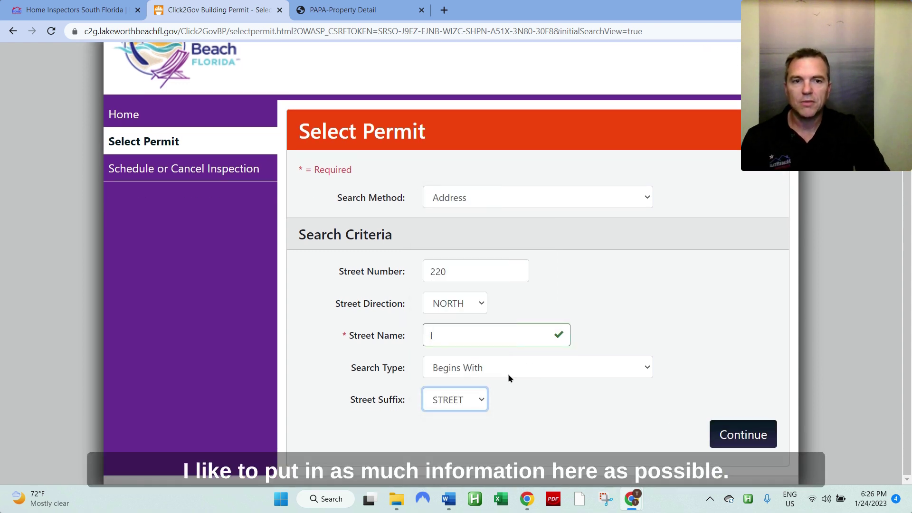
pyautogui.click(758, 433)
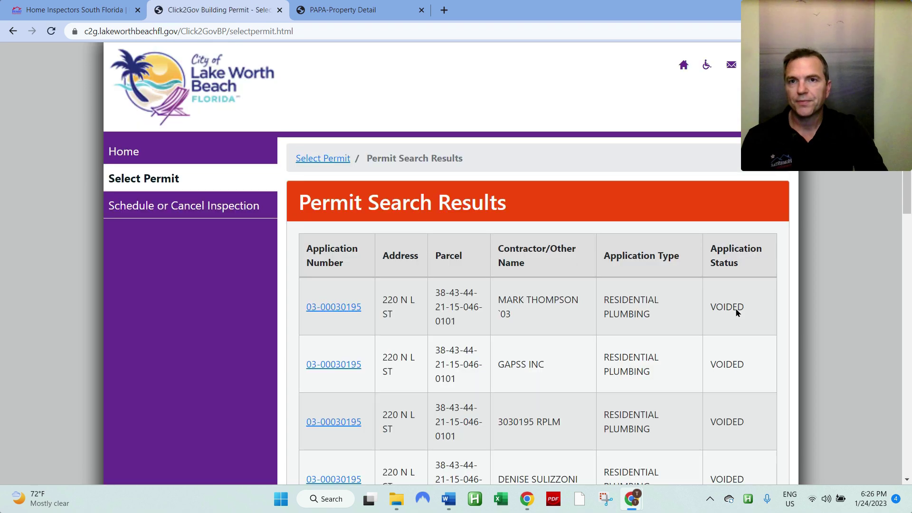
# Step: Highlight the results total of 15 entries
pyautogui.scroll(-10, 766, 307)
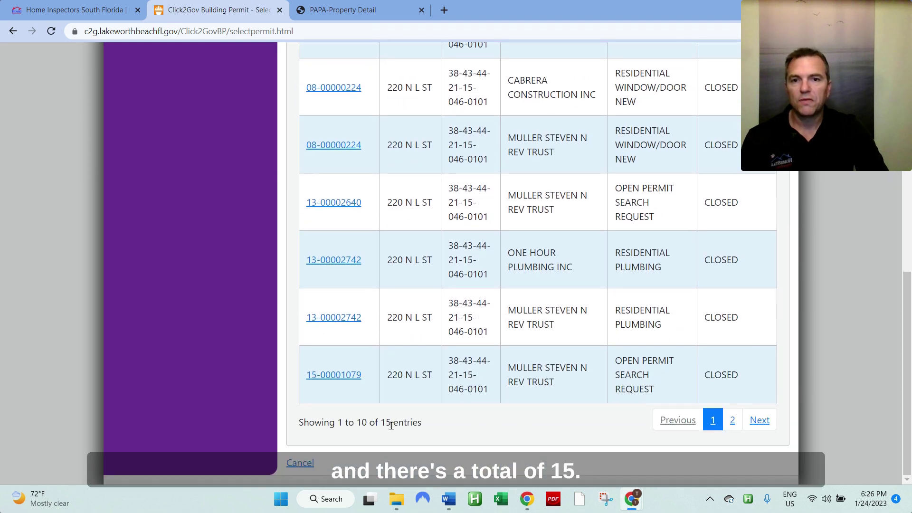
pyautogui.doubleClick(386, 422)
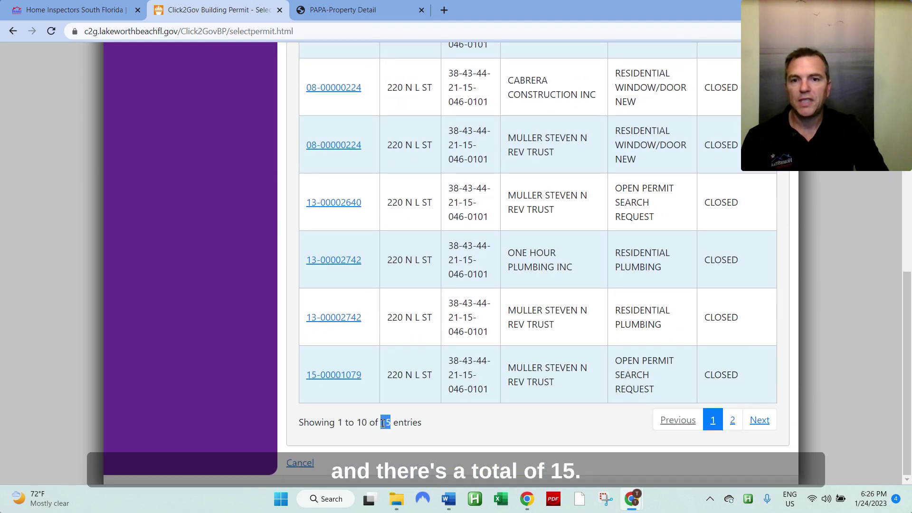
pyautogui.click(493, 417)
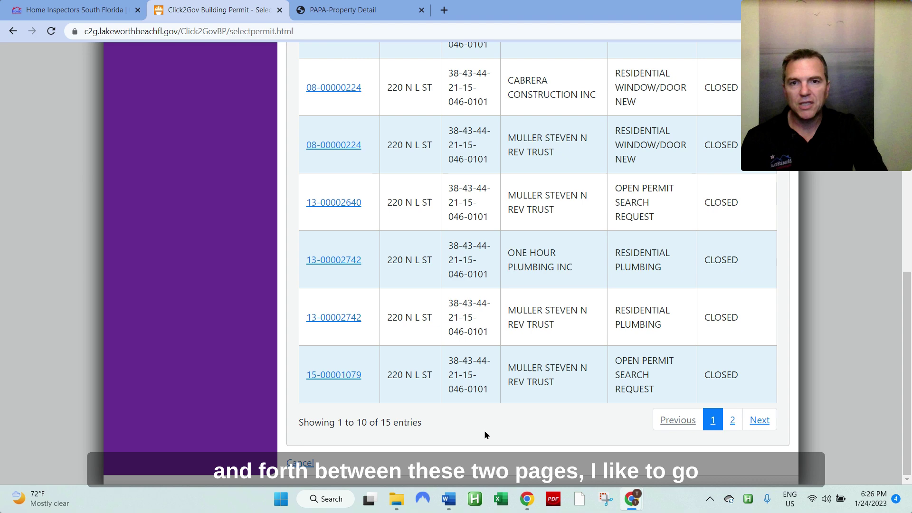
# Step: Show 25 entries per page and scroll through the full permit list
pyautogui.scroll(10, 484, 429)
pyautogui.click(344, 241)
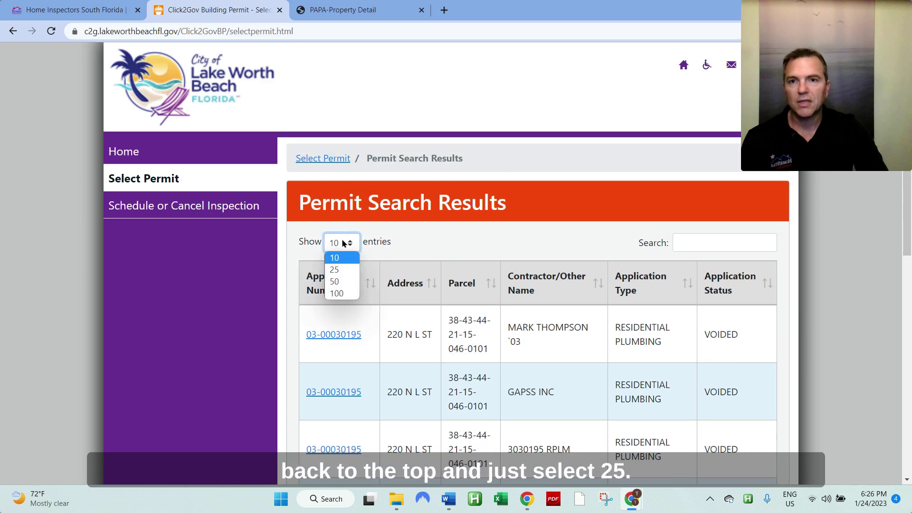
pyautogui.click(340, 269)
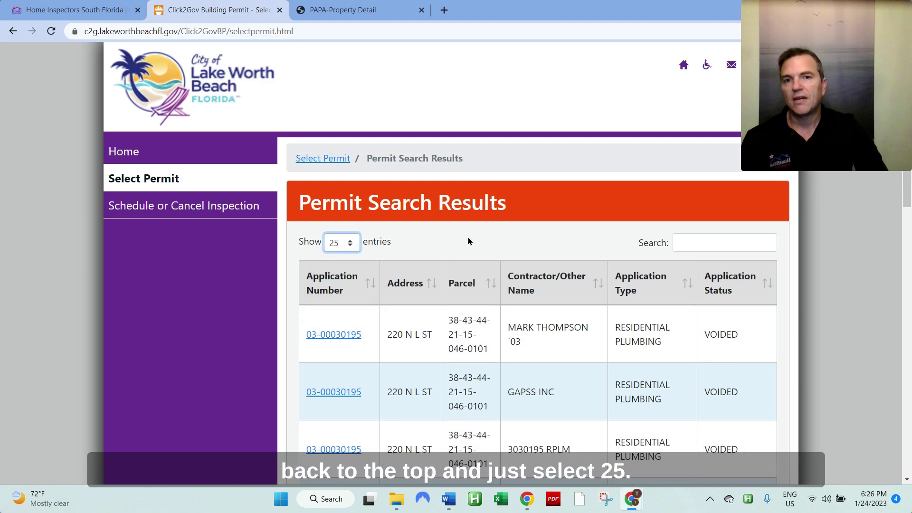
pyautogui.scroll(-10, 460, 241)
pyautogui.scroll(-5, 461, 243)
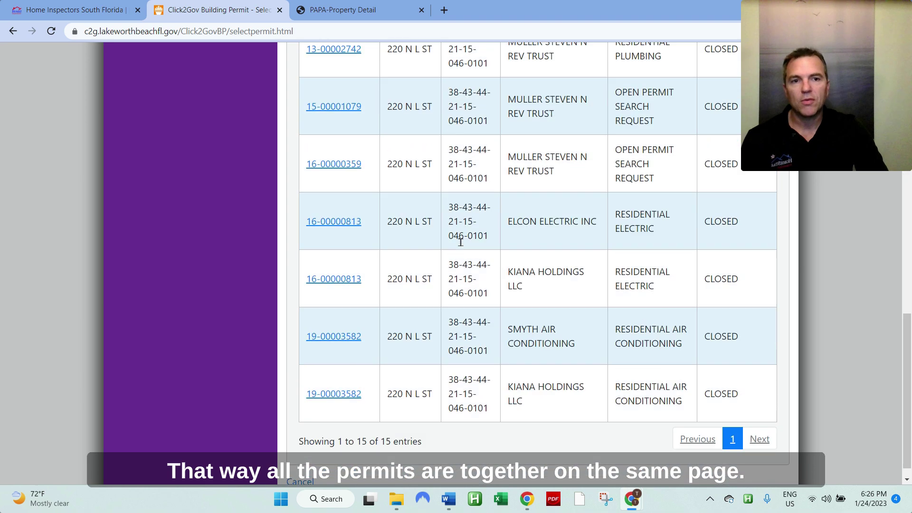
pyautogui.scroll(15, 491, 378)
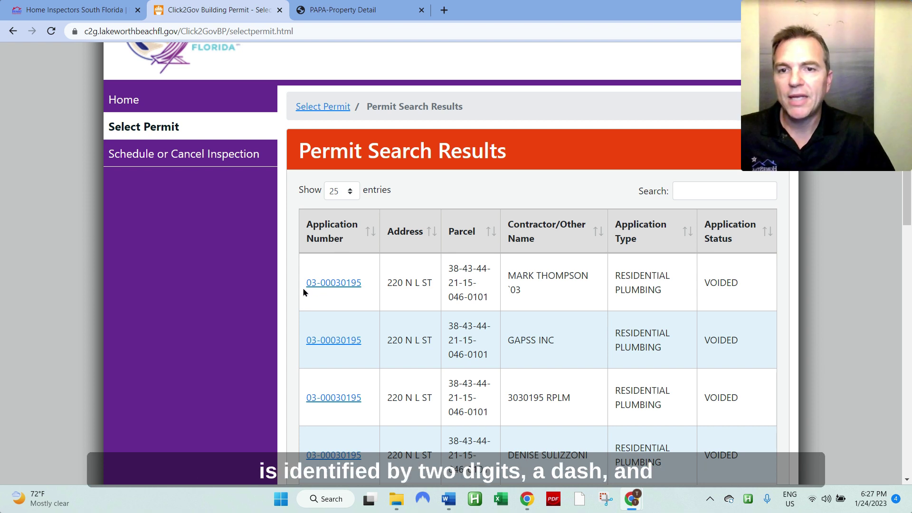
pyautogui.moveTo(303, 287); pyautogui.dragTo(316, 285)
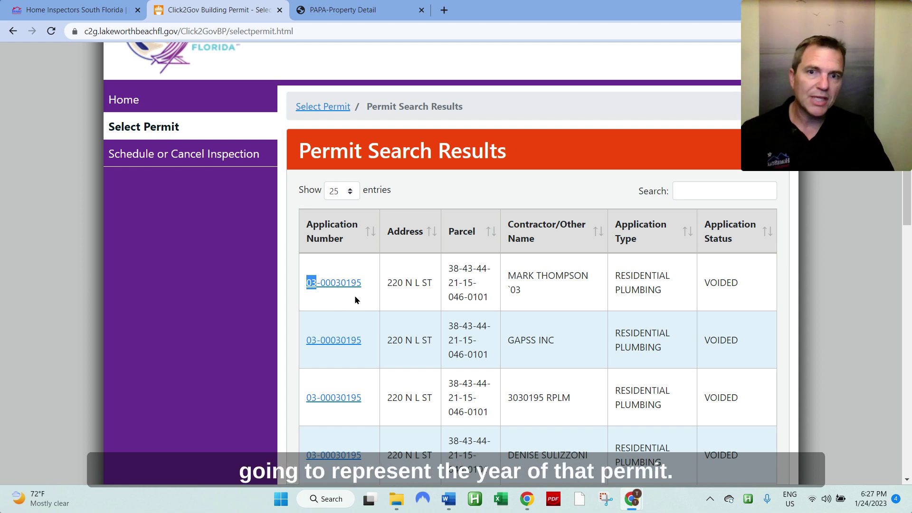
pyautogui.moveTo(369, 283); pyautogui.dragTo(320, 285)
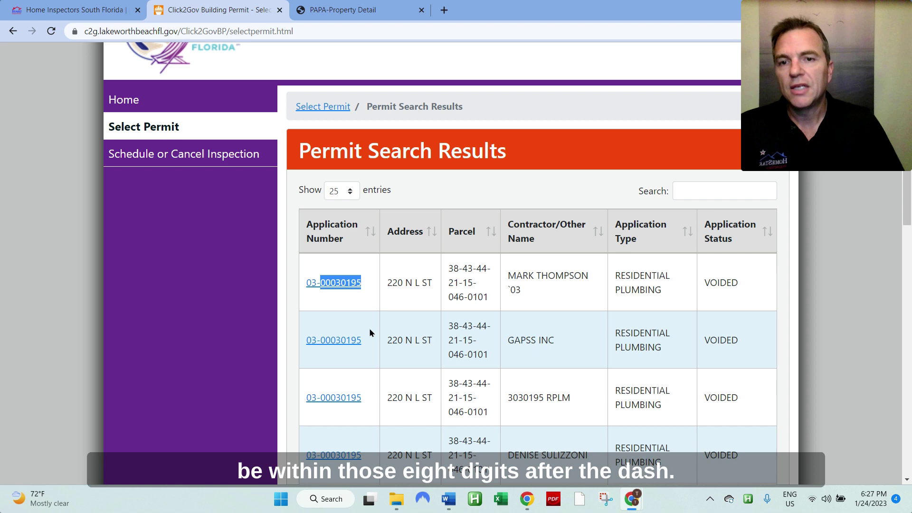
pyautogui.click(315, 293)
pyautogui.doubleClick(311, 283)
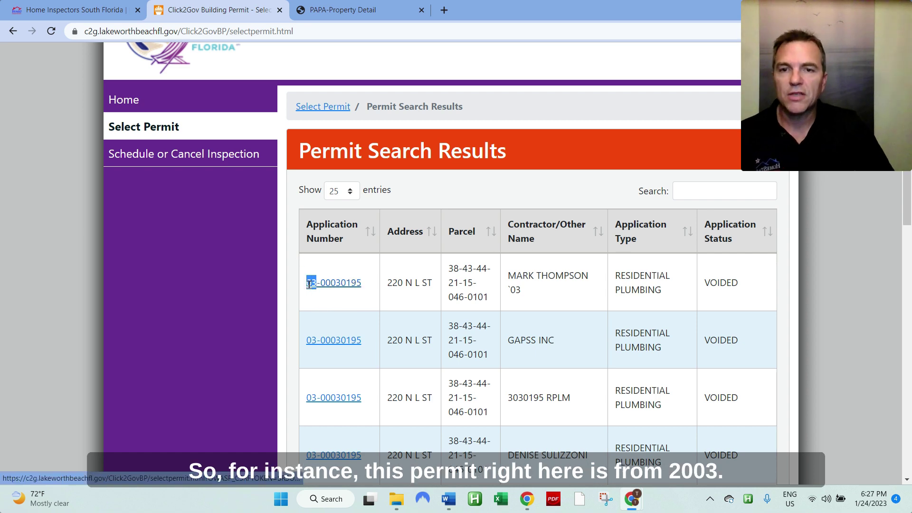
pyautogui.scroll(-3, 362, 330)
pyautogui.scroll(-2, 363, 334)
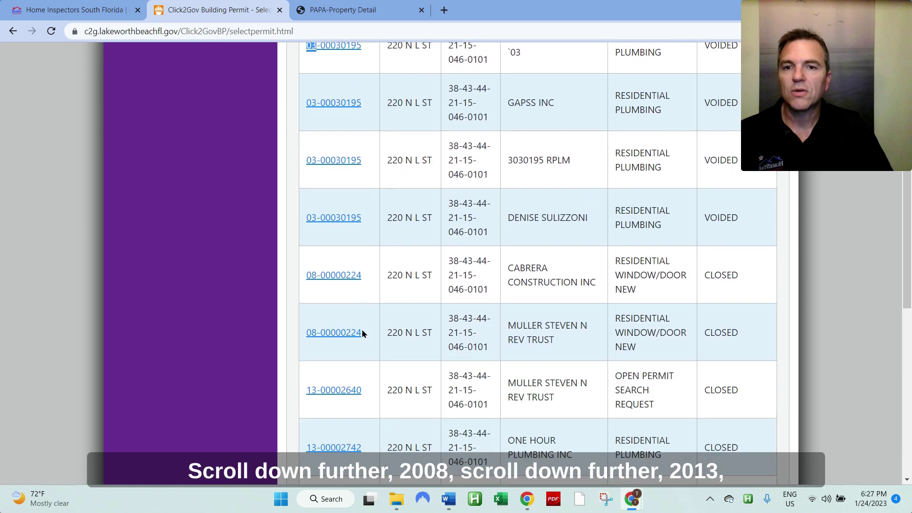
pyautogui.doubleClick(308, 275)
pyautogui.scroll(-4, 379, 328)
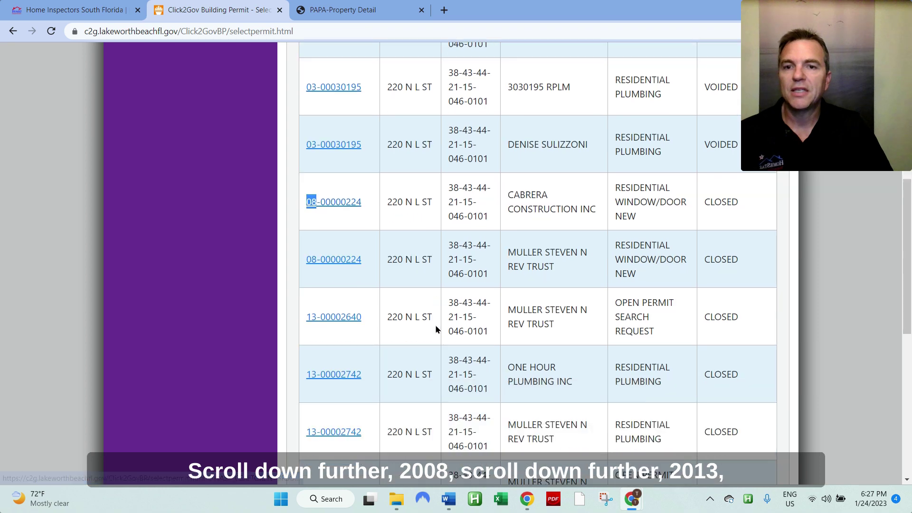
pyautogui.doubleClick(310, 232)
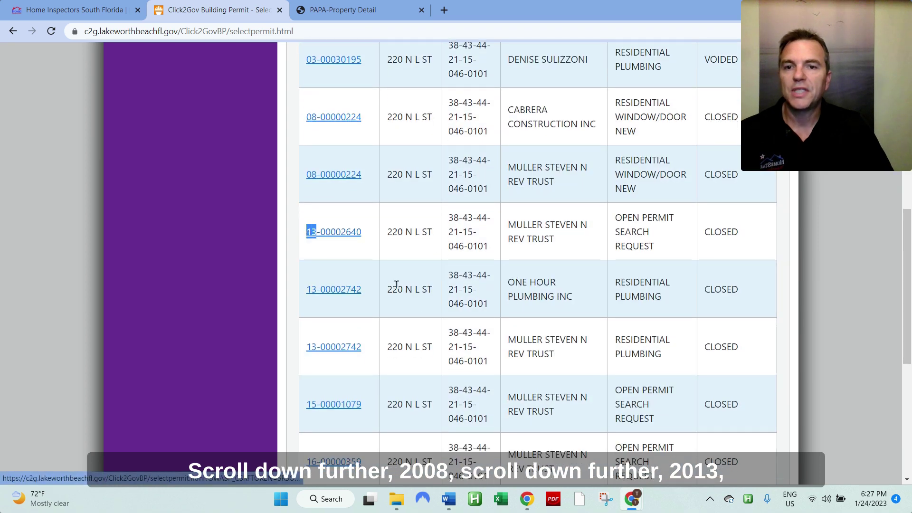
pyautogui.scroll(-5, 395, 288)
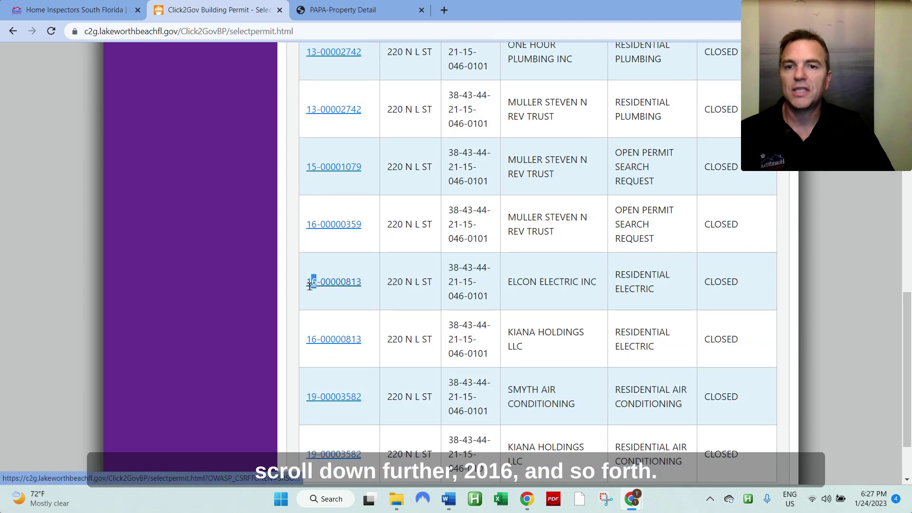
pyautogui.doubleClick(310, 282)
pyautogui.click(466, 285)
pyautogui.scroll(-2, 466, 285)
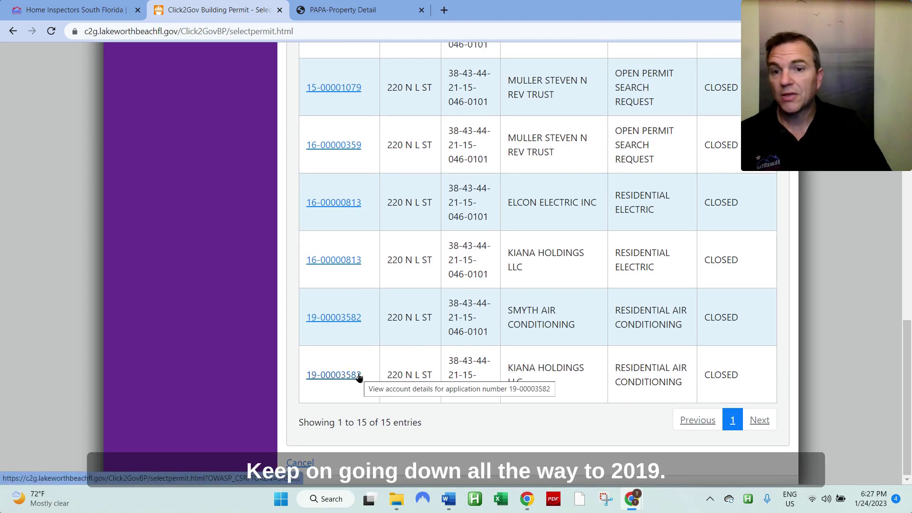
pyautogui.scroll(3, 358, 376)
pyautogui.scroll(3, 365, 377)
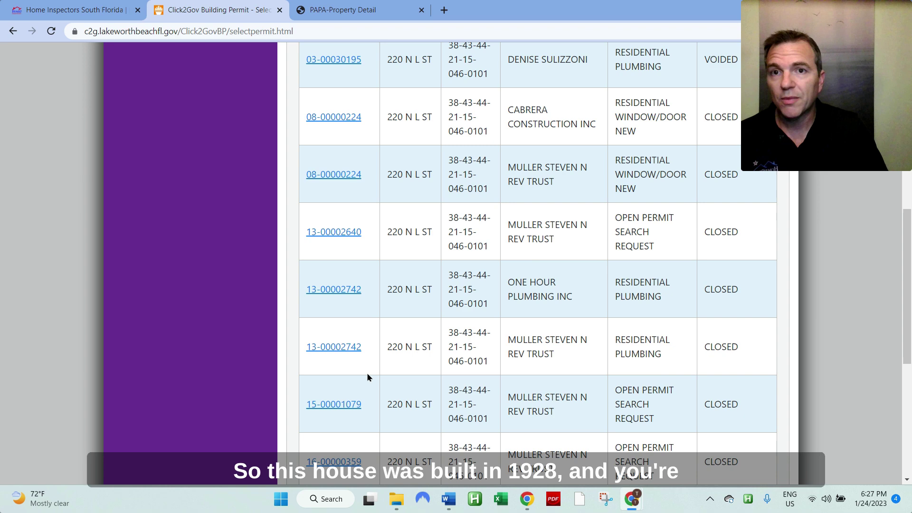
pyautogui.scroll(6, 368, 377)
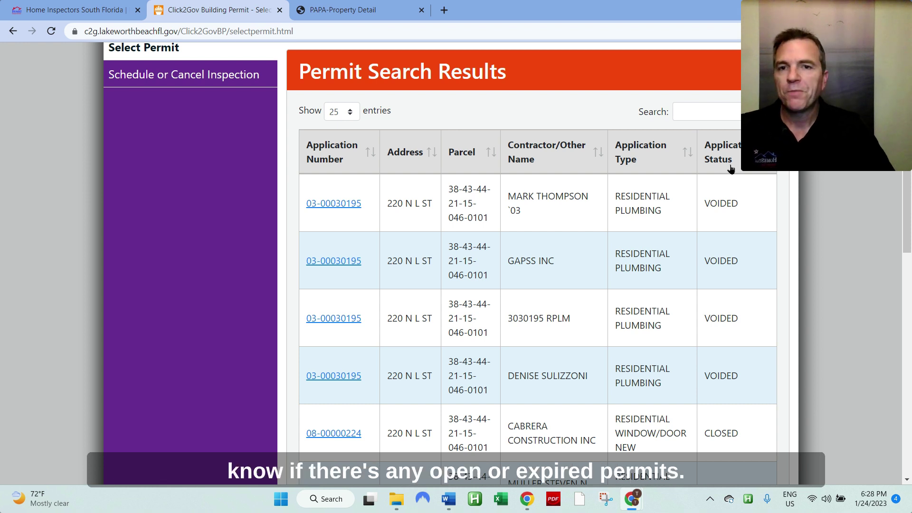
pyautogui.scroll(-2, 730, 169)
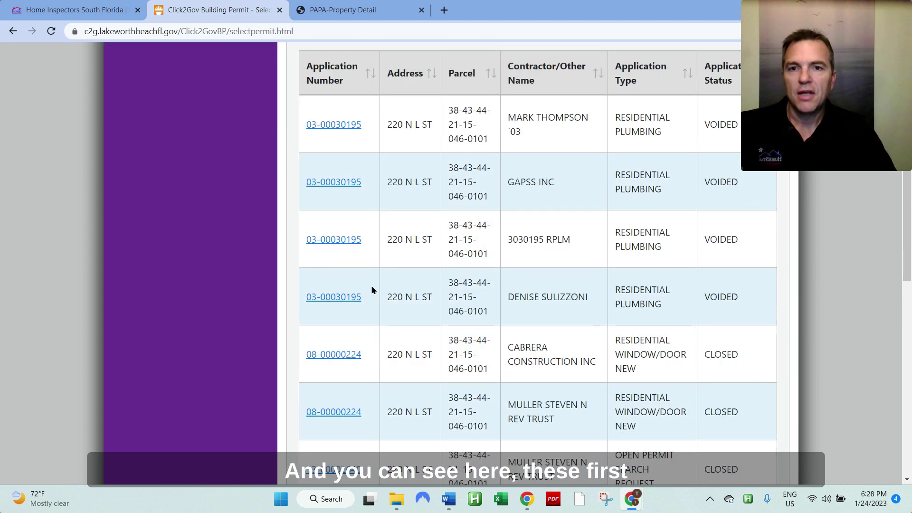
pyautogui.moveTo(753, 305); pyautogui.dragTo(302, 126)
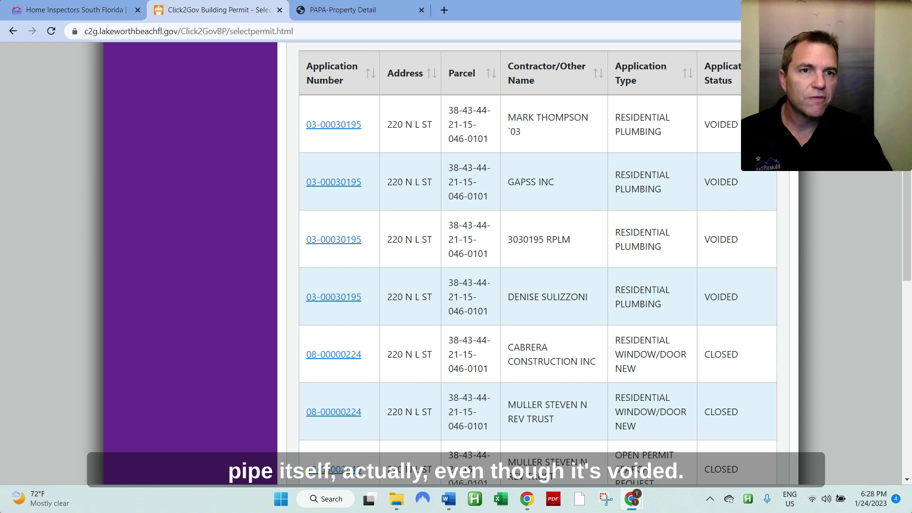
pyautogui.click(708, 123)
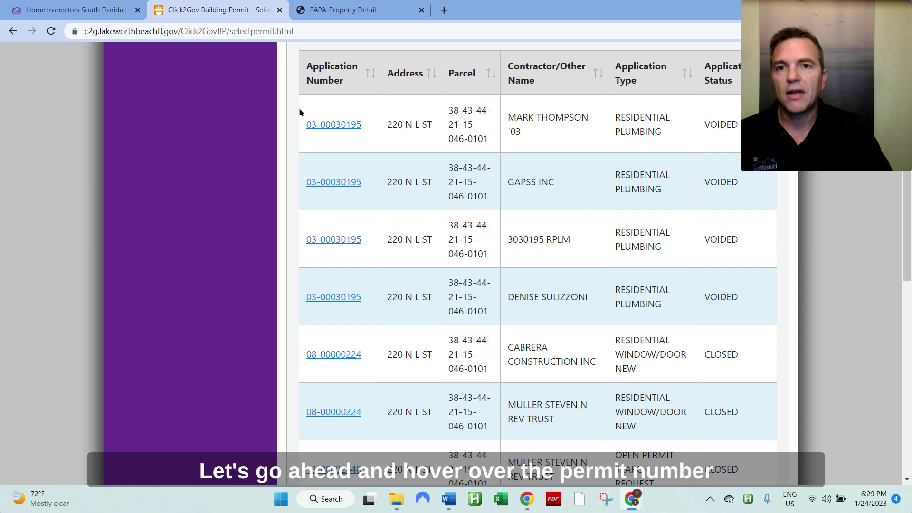
pyautogui.rightClick(348, 125)
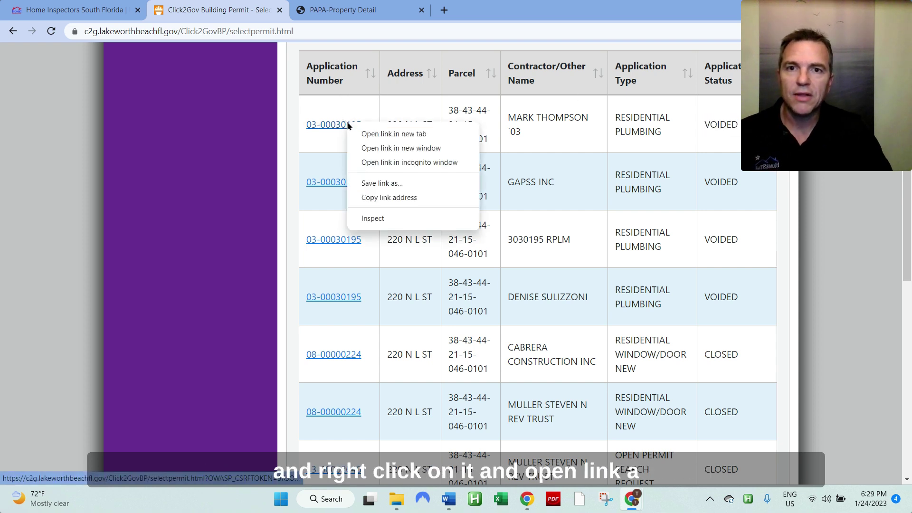
pyautogui.click(377, 135)
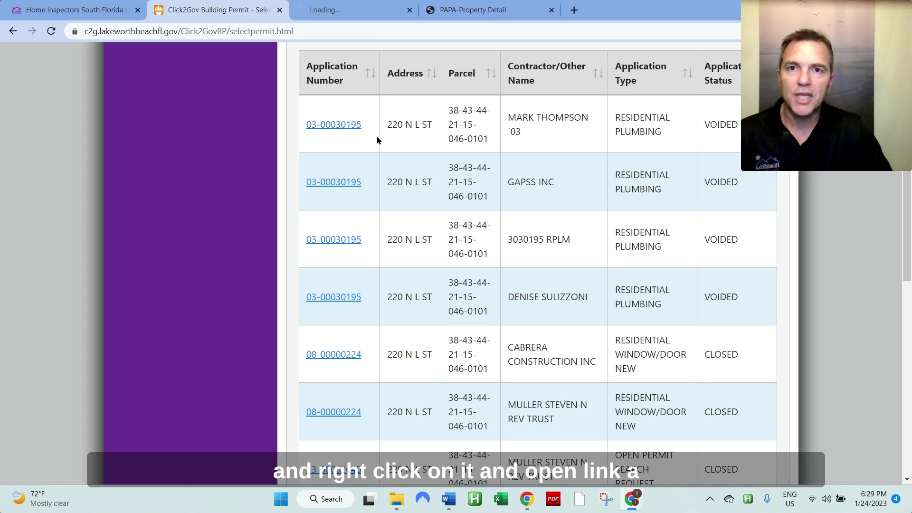
pyautogui.click(338, 13)
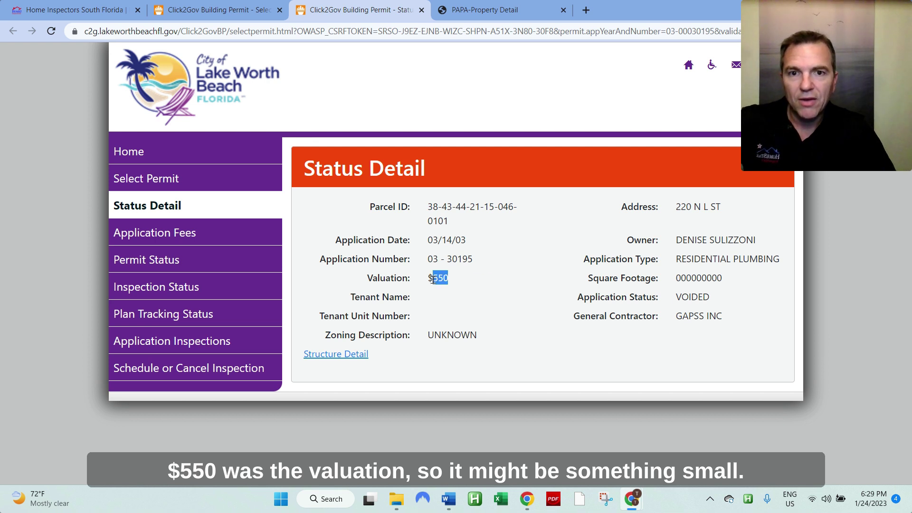
# Step: Highlight the $550 valuation and the UNKNOWN zoning description
pyautogui.moveTo(432, 280); pyautogui.dragTo(429, 280)
pyautogui.click(551, 326)
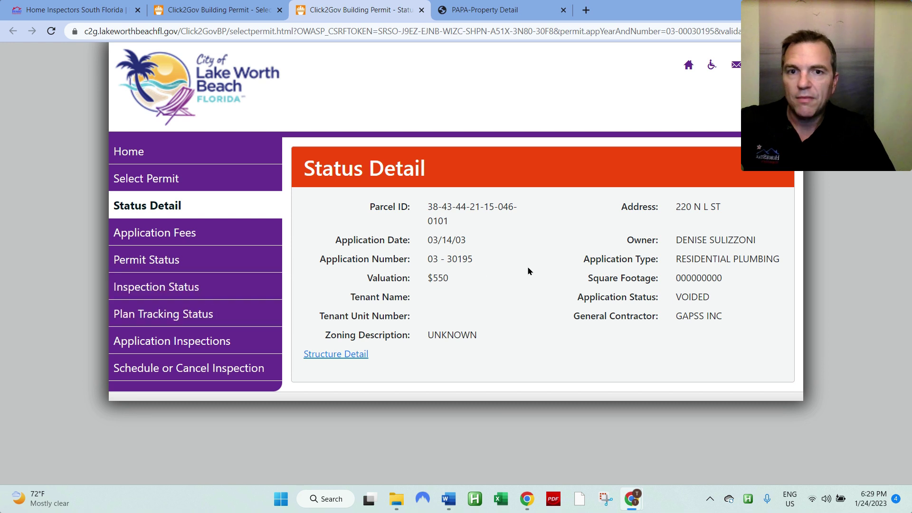
pyautogui.moveTo(463, 281); pyautogui.dragTo(425, 280)
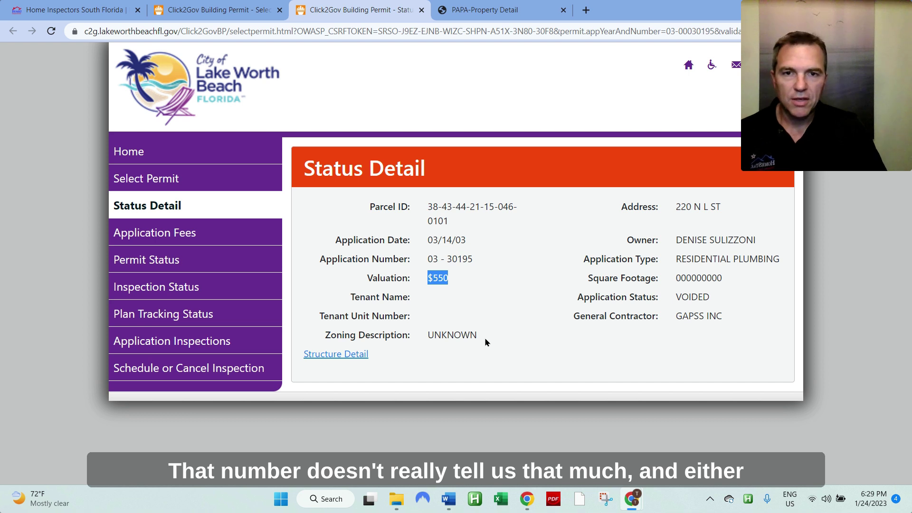
pyautogui.moveTo(485, 338); pyautogui.dragTo(430, 336)
pyautogui.click(506, 328)
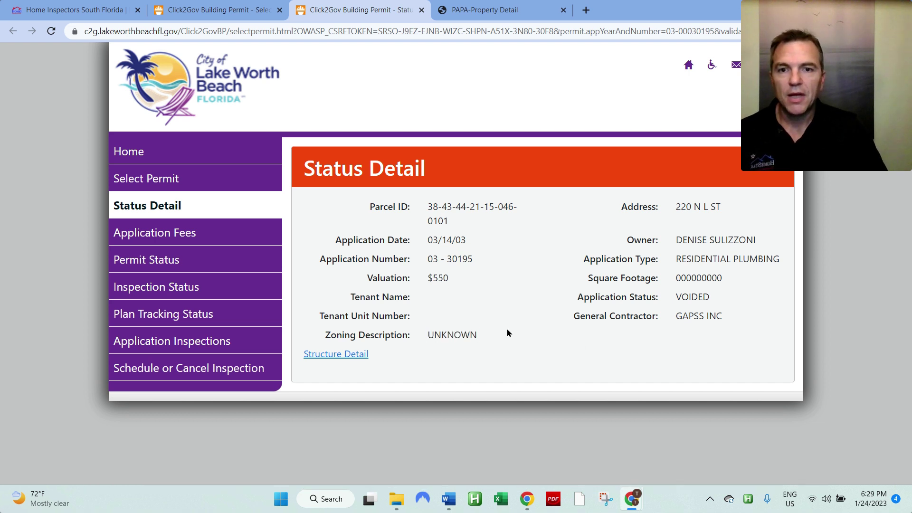
# Step: Open the structure detail in a new tab and view the Inspection Status permit list
pyautogui.rightClick(337, 354)
pyautogui.click(383, 364)
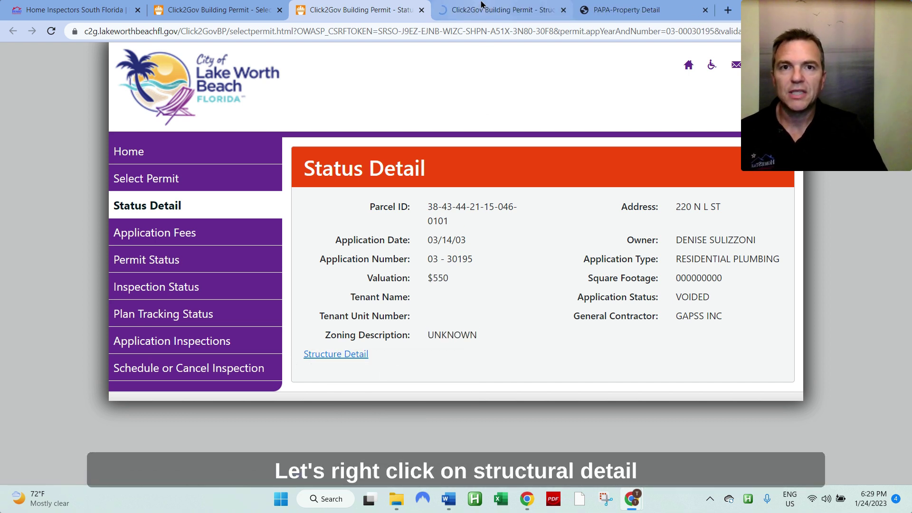
pyautogui.click(475, 10)
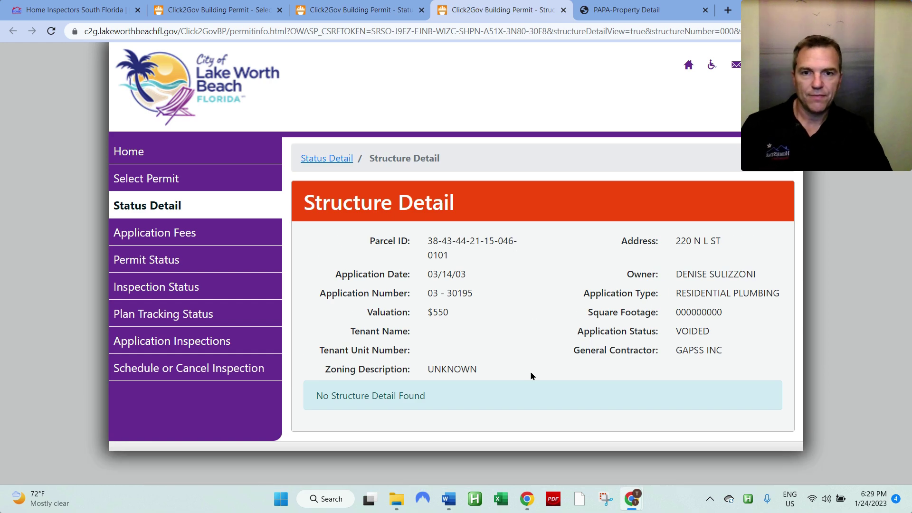
pyautogui.click(230, 286)
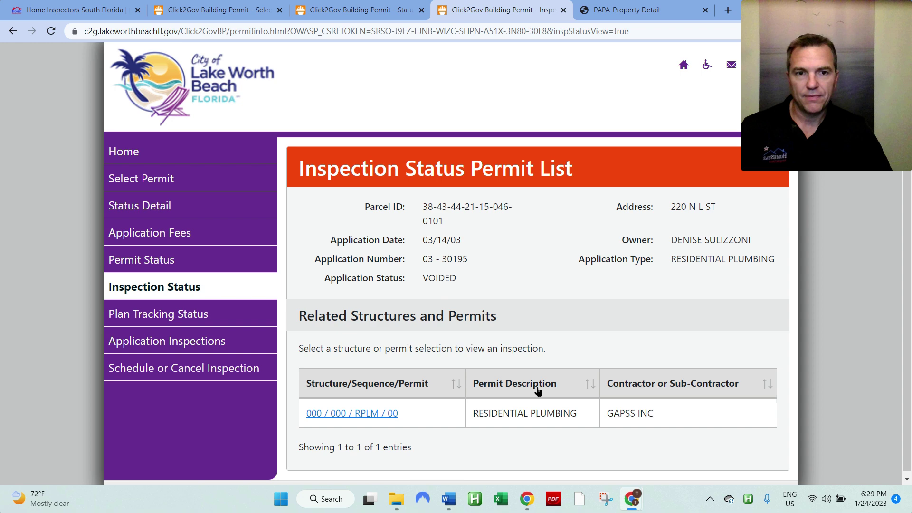
# Step: Review the RPLM permit's inspection list in a new tab, then close both extra tabs
pyautogui.rightClick(383, 415)
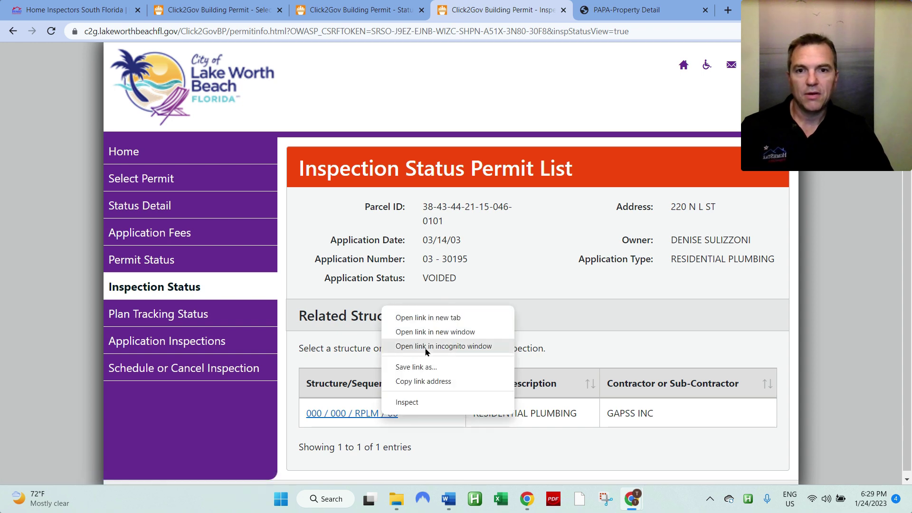
pyautogui.click(425, 318)
pyautogui.click(574, 8)
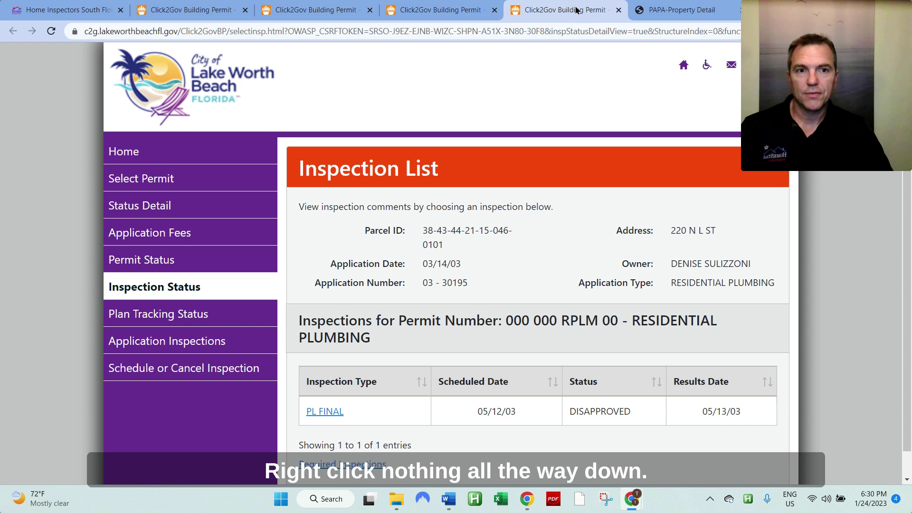
pyautogui.click(619, 10)
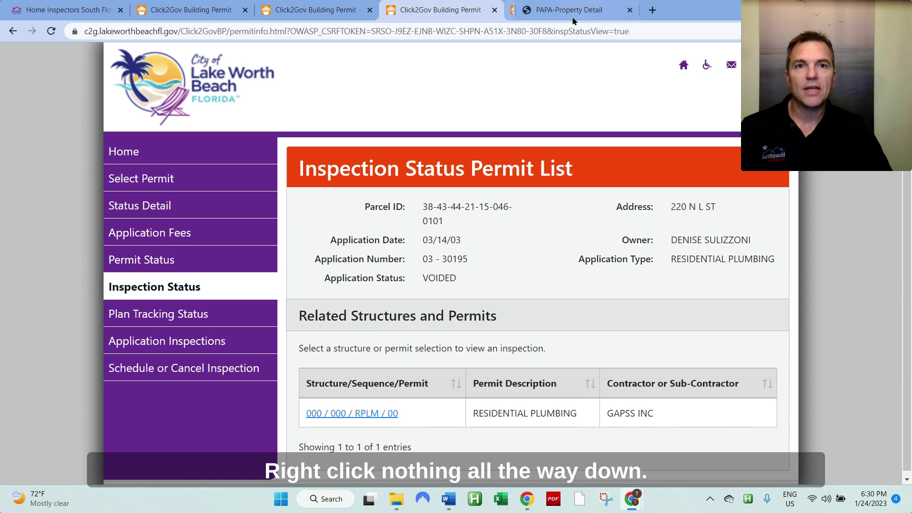
pyautogui.click(495, 10)
# Step: Close the status detail tab and highlight the first permit's VOIDED status
pyautogui.click(369, 10)
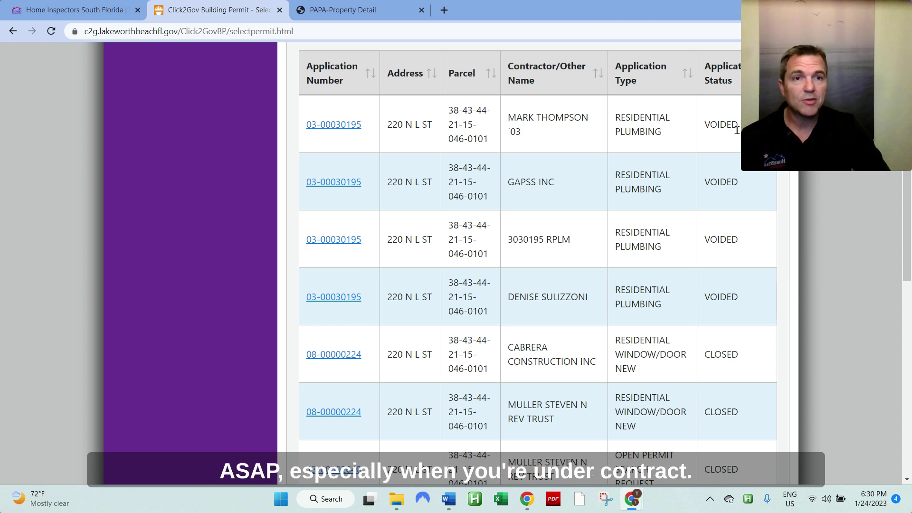
pyautogui.moveTo(737, 127); pyautogui.dragTo(701, 125)
pyautogui.click(701, 124)
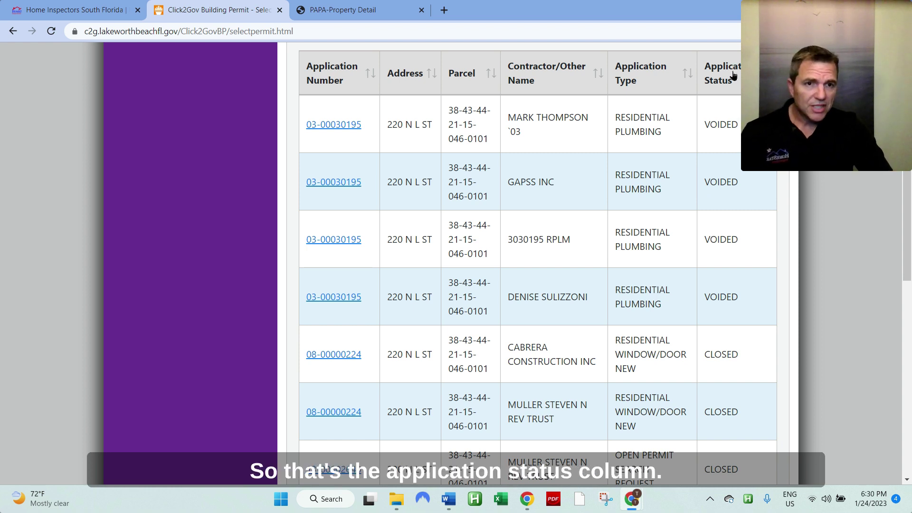
# Step: Scroll through the Application Status column of all 15 permits
pyautogui.scroll(-7, 750, 203)
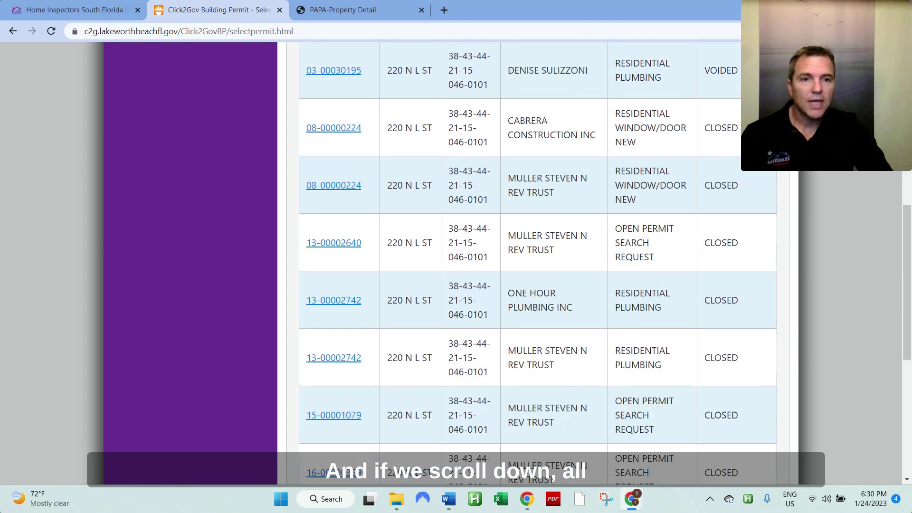
pyautogui.scroll(-3, 749, 203)
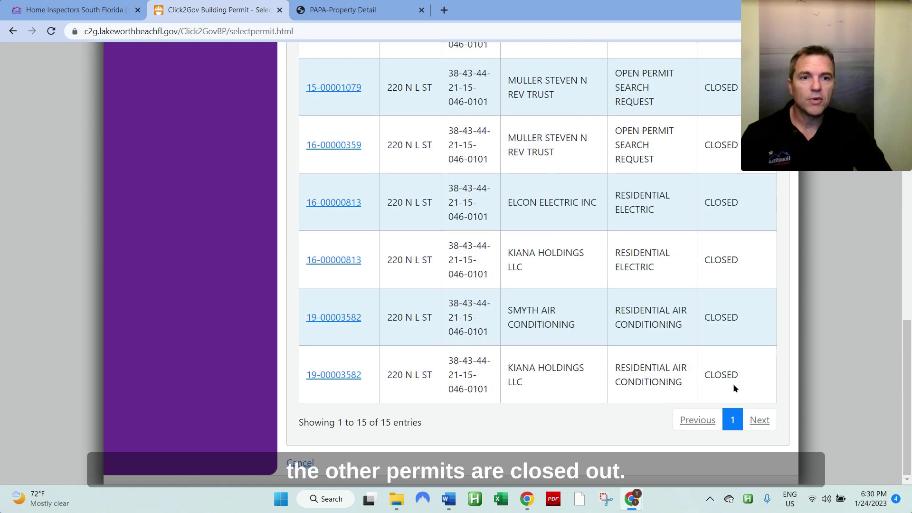
pyautogui.scroll(7, 727, 198)
pyautogui.scroll(3, 730, 223)
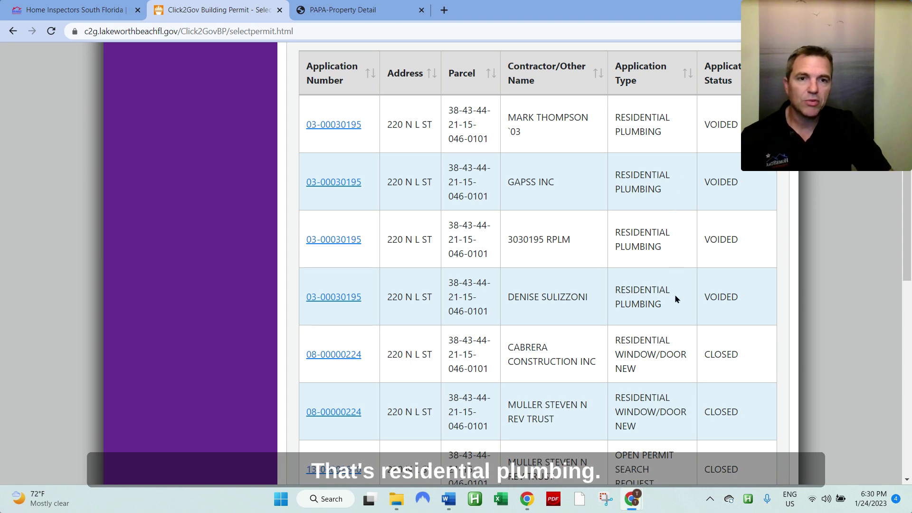
pyautogui.moveTo(669, 304); pyautogui.dragTo(616, 291)
pyautogui.scroll(-3, 680, 264)
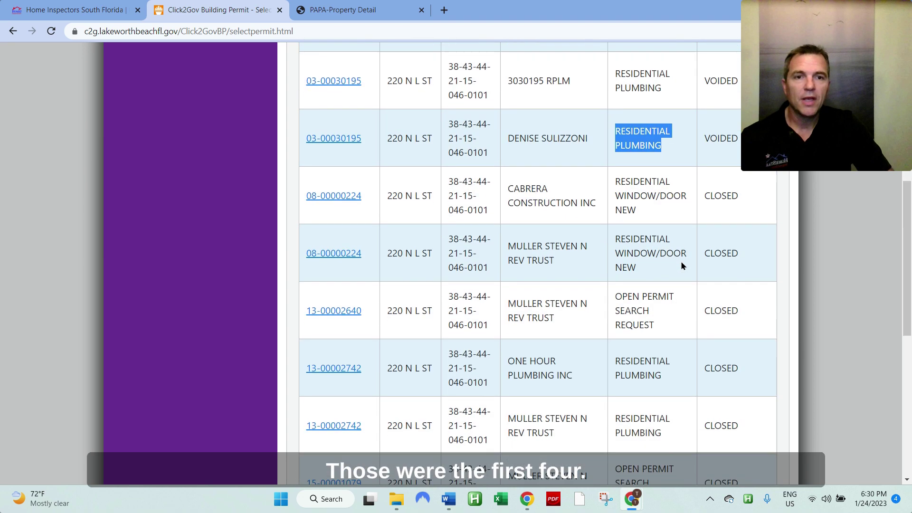
pyautogui.moveTo(663, 274); pyautogui.dragTo(302, 198)
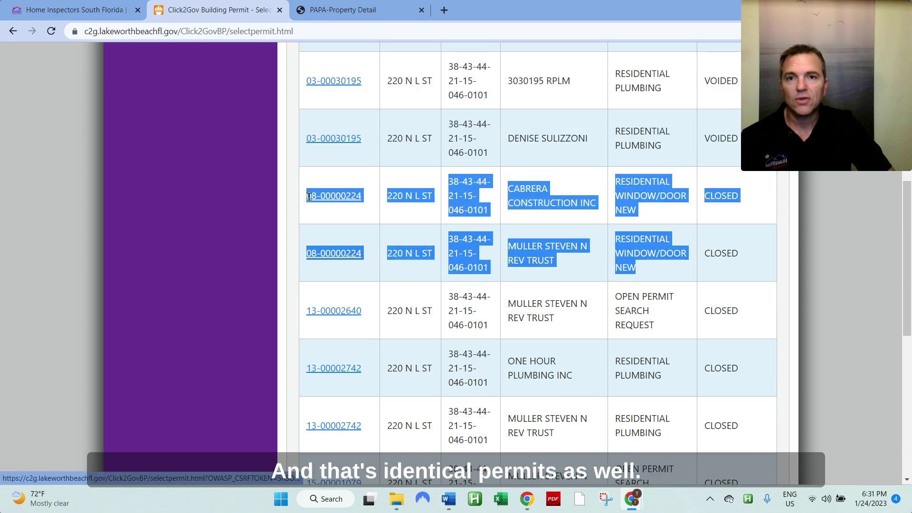
pyautogui.click(750, 209)
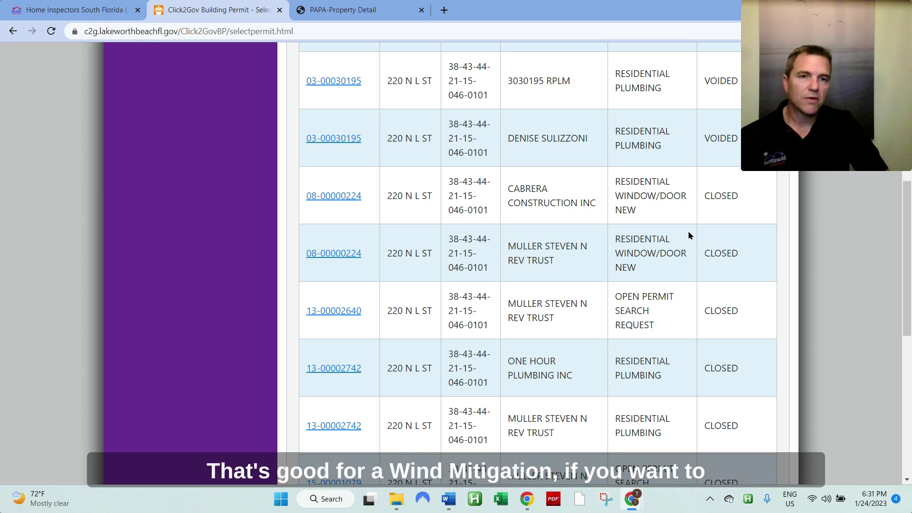
pyautogui.scroll(-3, 690, 236)
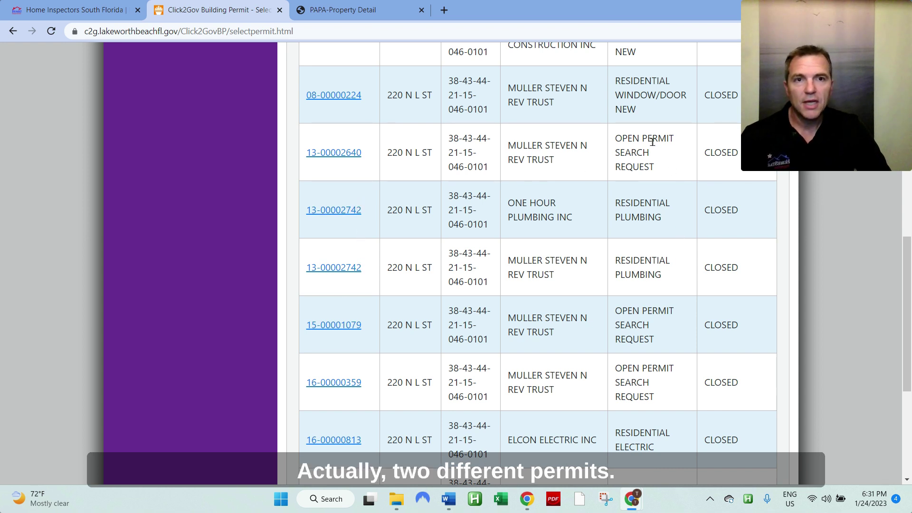
pyautogui.moveTo(677, 144); pyautogui.dragTo(617, 141)
pyautogui.moveTo(670, 159); pyautogui.dragTo(616, 140)
pyautogui.moveTo(656, 166); pyautogui.dragTo(613, 140)
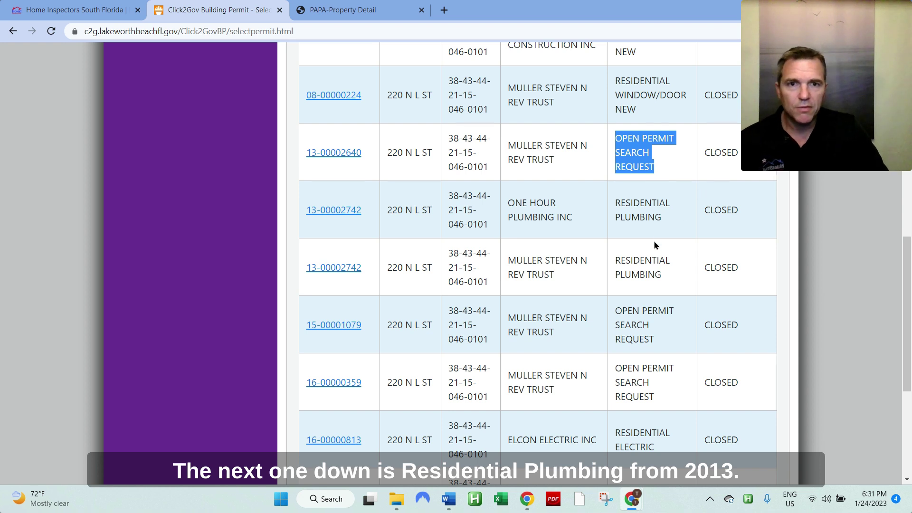
pyautogui.moveTo(674, 228); pyautogui.dragTo(615, 203)
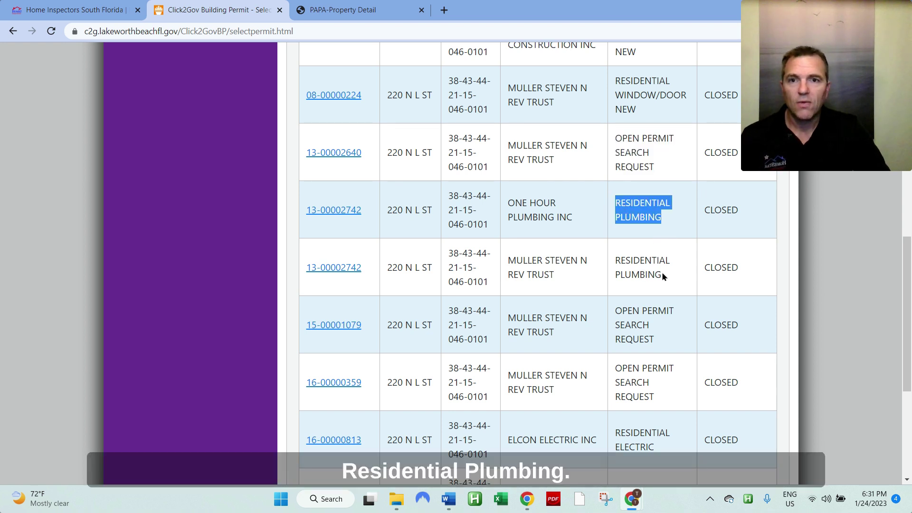
pyautogui.moveTo(665, 277); pyautogui.dragTo(617, 255)
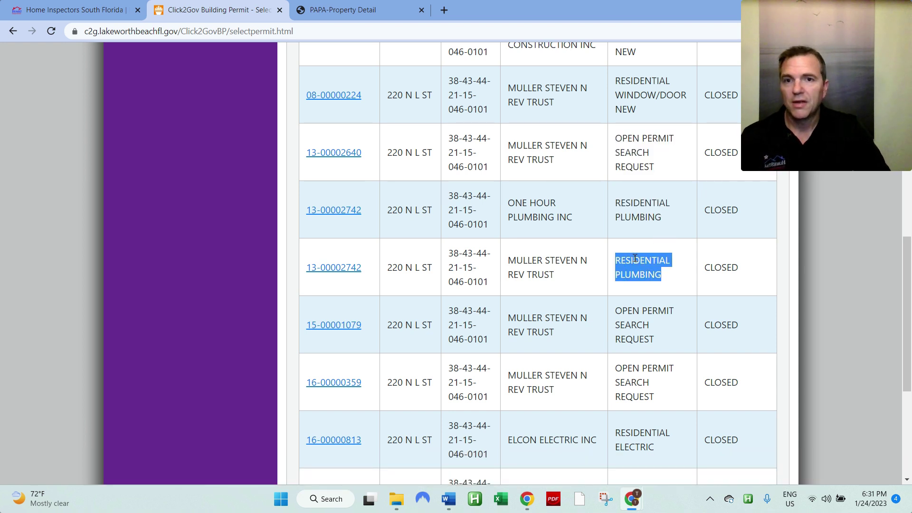
pyautogui.moveTo(672, 278); pyautogui.dragTo(309, 226)
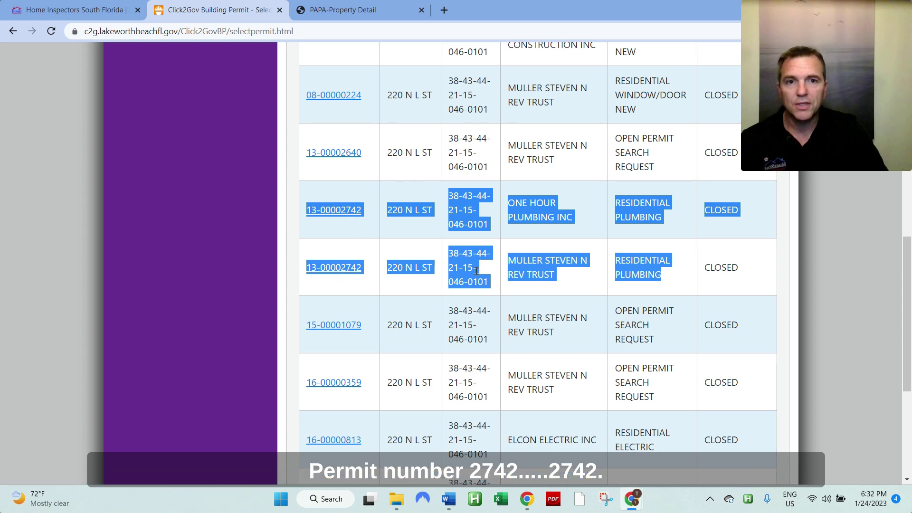
pyautogui.click(558, 272)
pyautogui.scroll(-3, 558, 272)
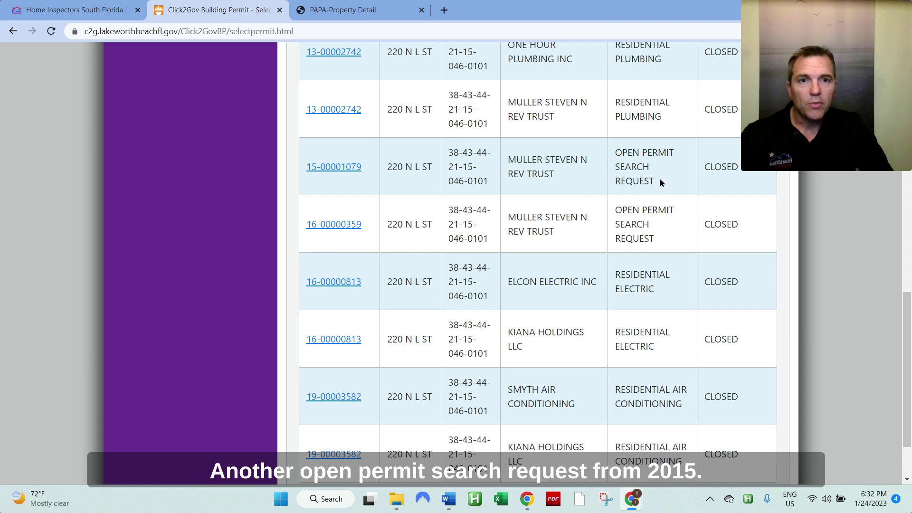
pyautogui.moveTo(661, 182); pyautogui.dragTo(619, 153)
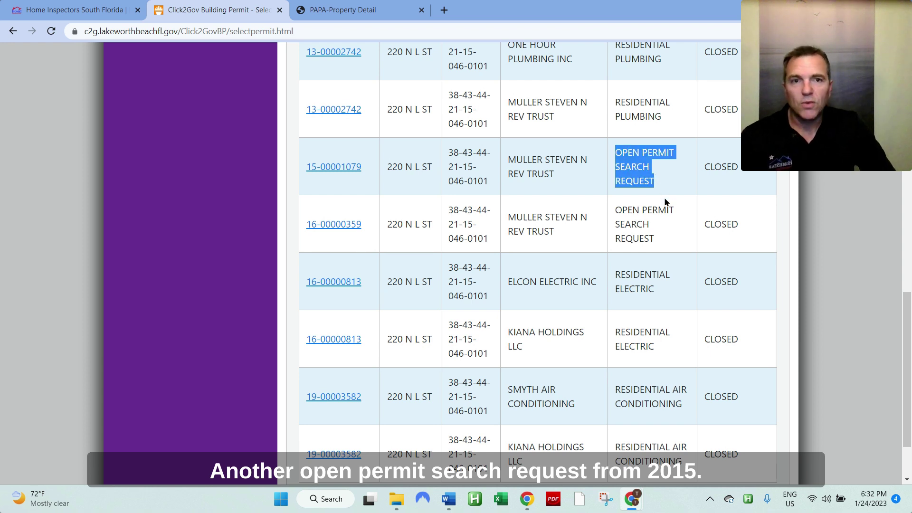
pyautogui.moveTo(667, 242); pyautogui.dragTo(616, 196)
pyautogui.scroll(-2, 669, 236)
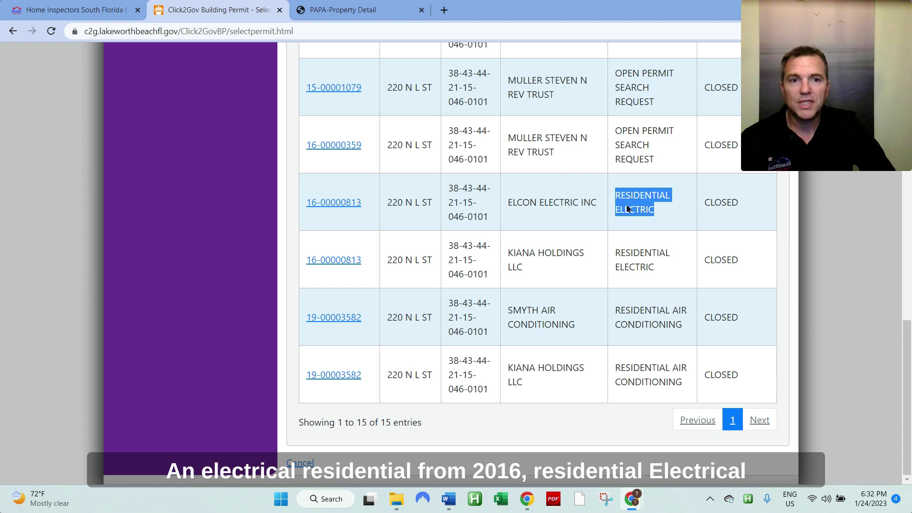
pyautogui.moveTo(654, 266); pyautogui.dragTo(620, 259)
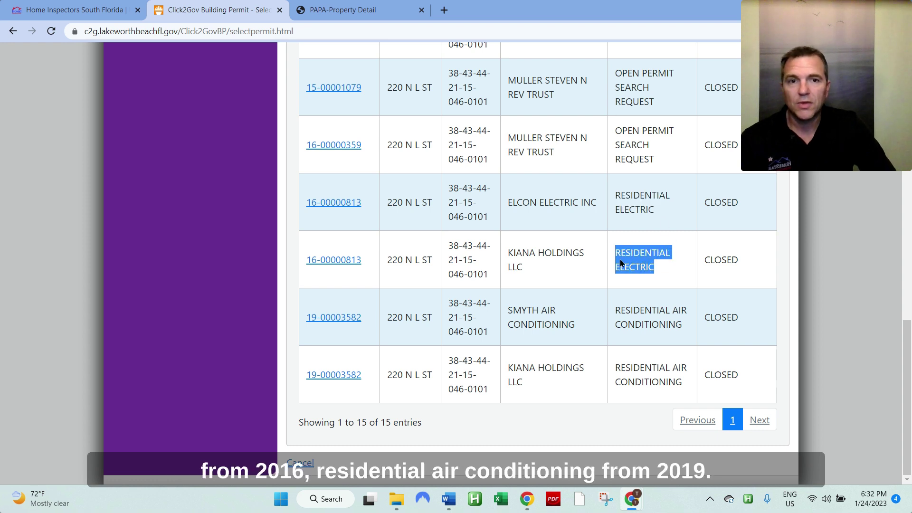
pyautogui.moveTo(690, 324); pyautogui.dragTo(615, 316)
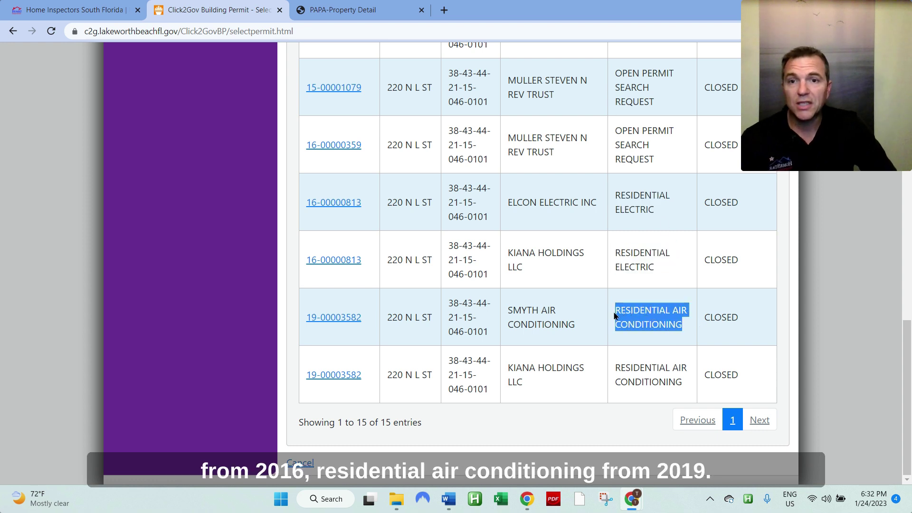
pyautogui.moveTo(683, 385); pyautogui.dragTo(305, 321)
pyautogui.click(665, 333)
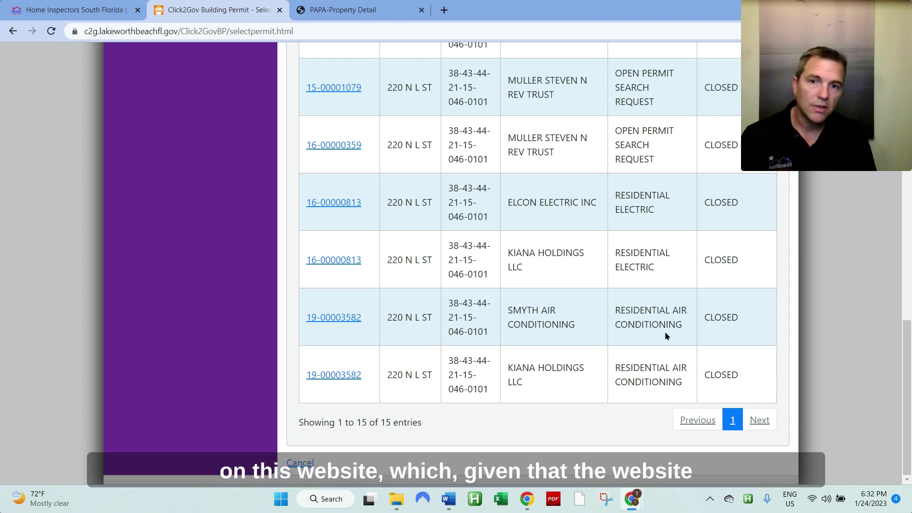
pyautogui.scroll(20, 665, 336)
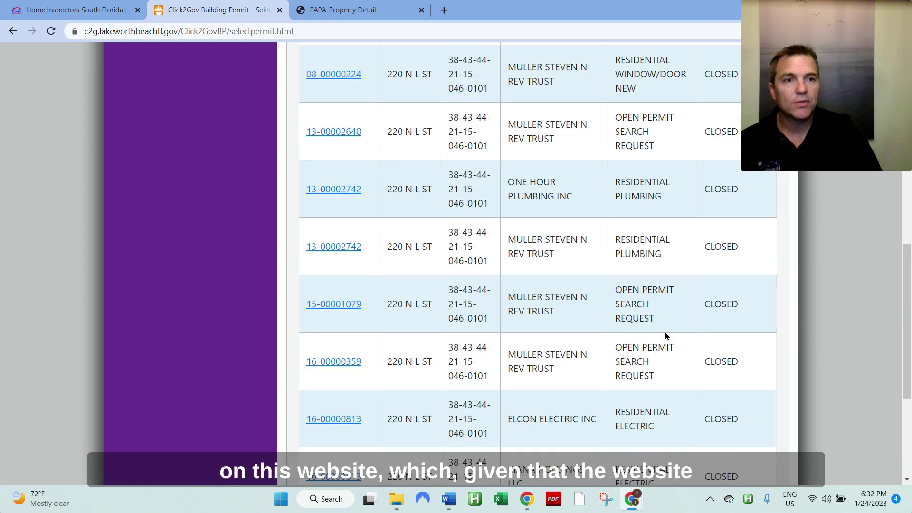
pyautogui.scroll(-5, 674, 335)
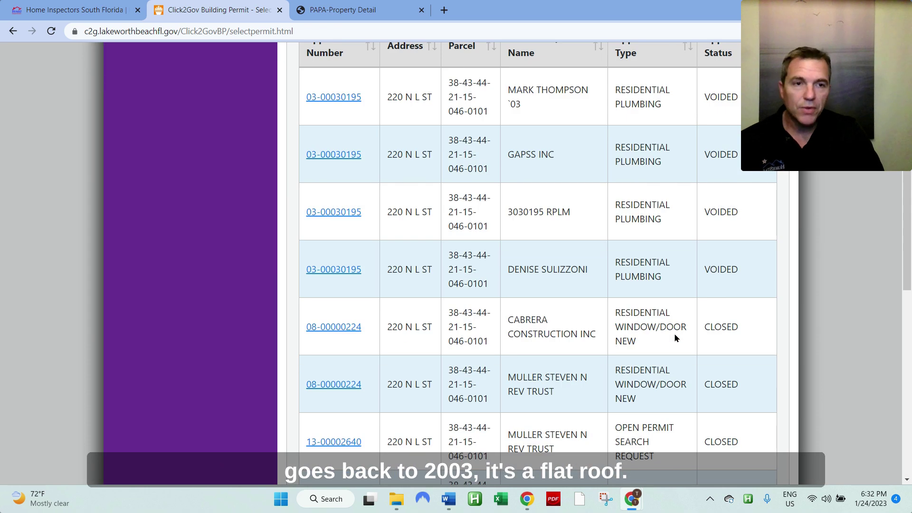
pyautogui.scroll(-6, 674, 333)
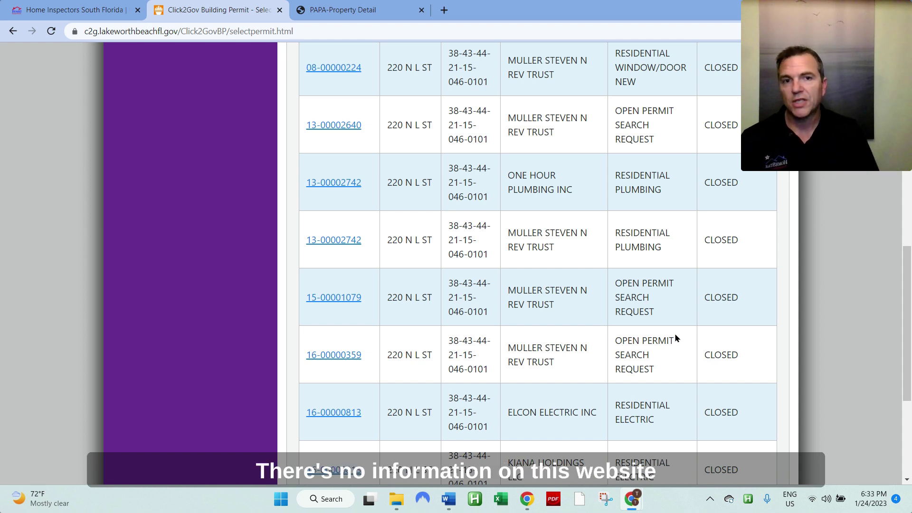
pyautogui.scroll(5, 674, 332)
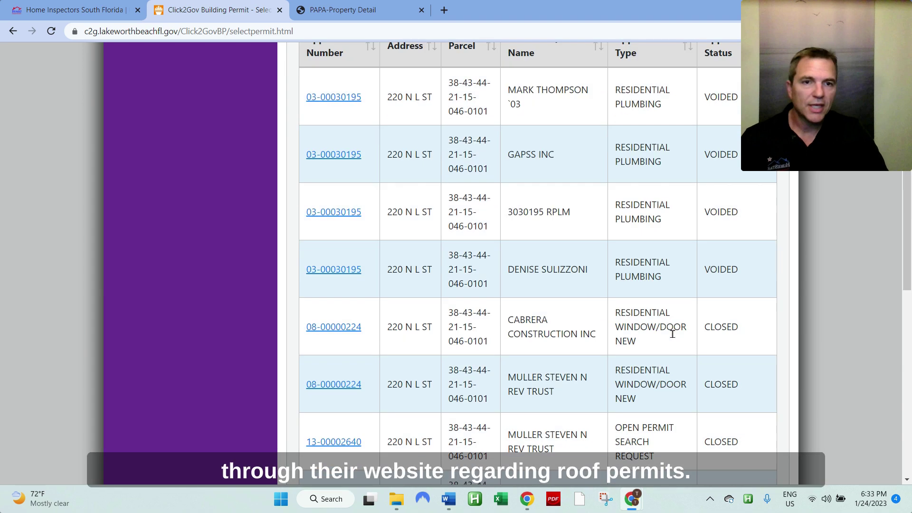
pyautogui.scroll(4, 672, 334)
pyautogui.scroll(-3, 672, 332)
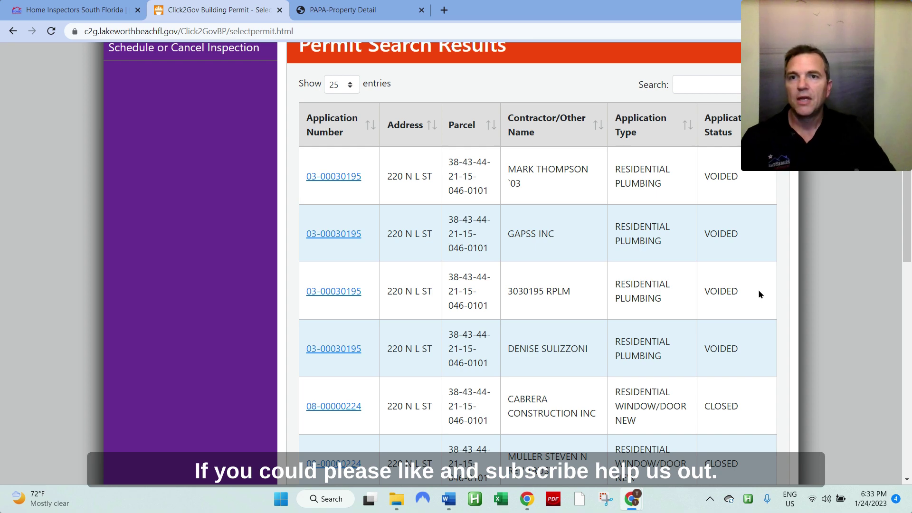
# Step: Switch back to the Home Inspectors South Florida (HomeStar) homepage tab
pyautogui.click(82, 6)
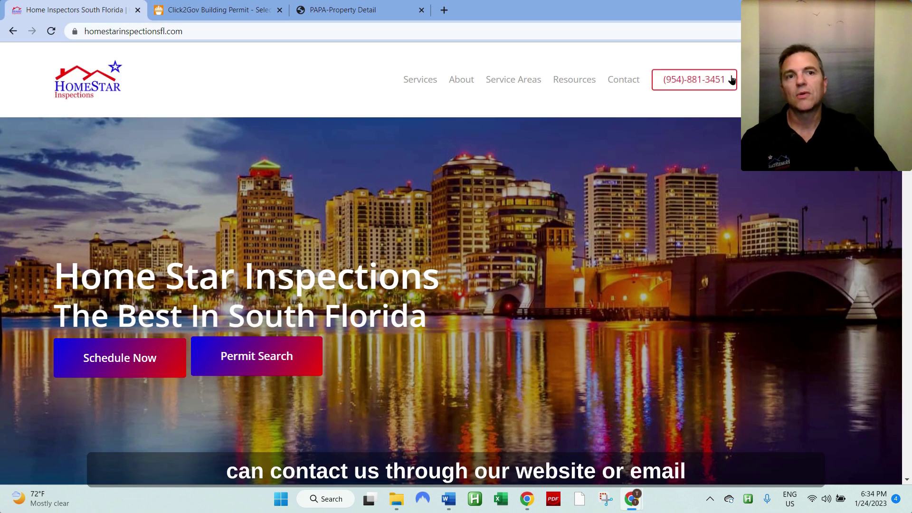